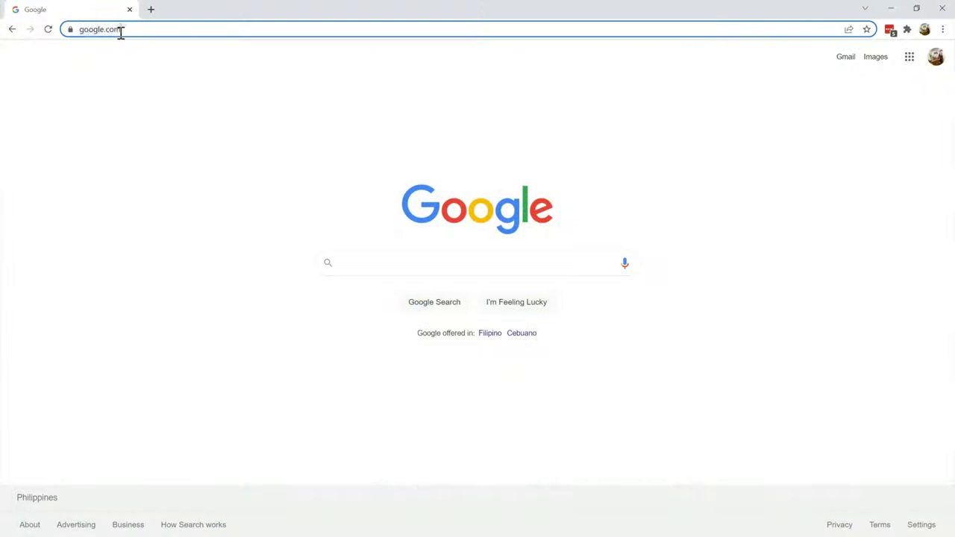
Step: Load the Installing Umbraco documentation page from the pasted our.umbraco.com address
left_click(120, 32)
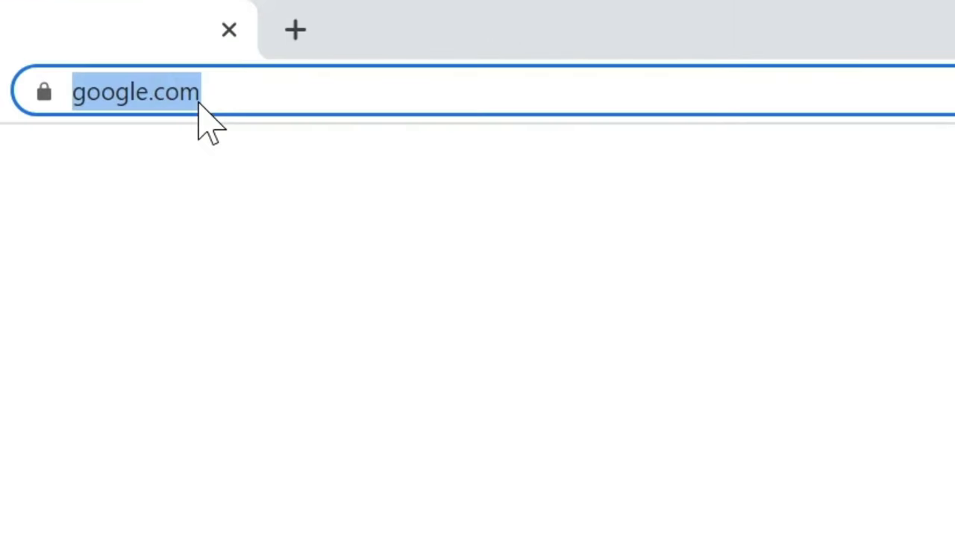
type("https://our.umbraco.com/documentation/Fundamentals/Setup/Install/")
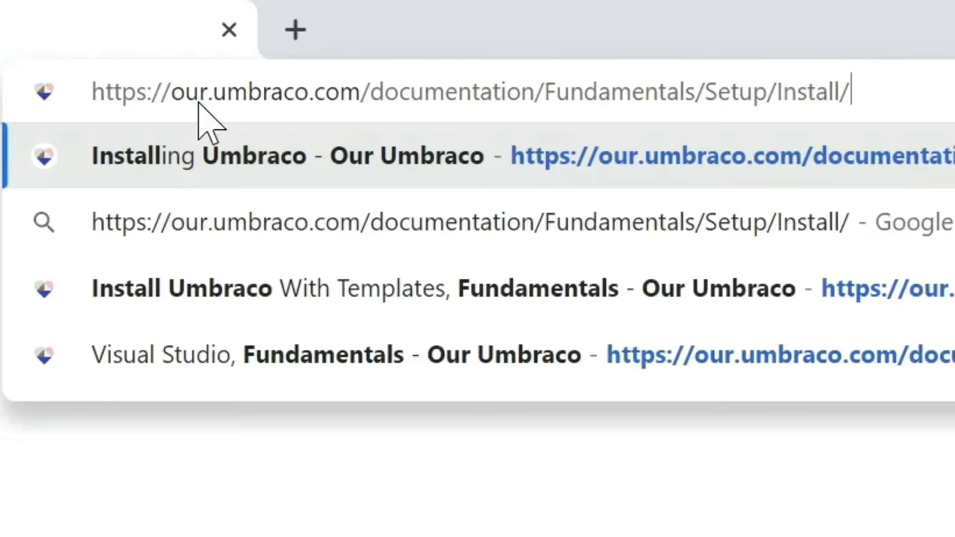
key("Return")
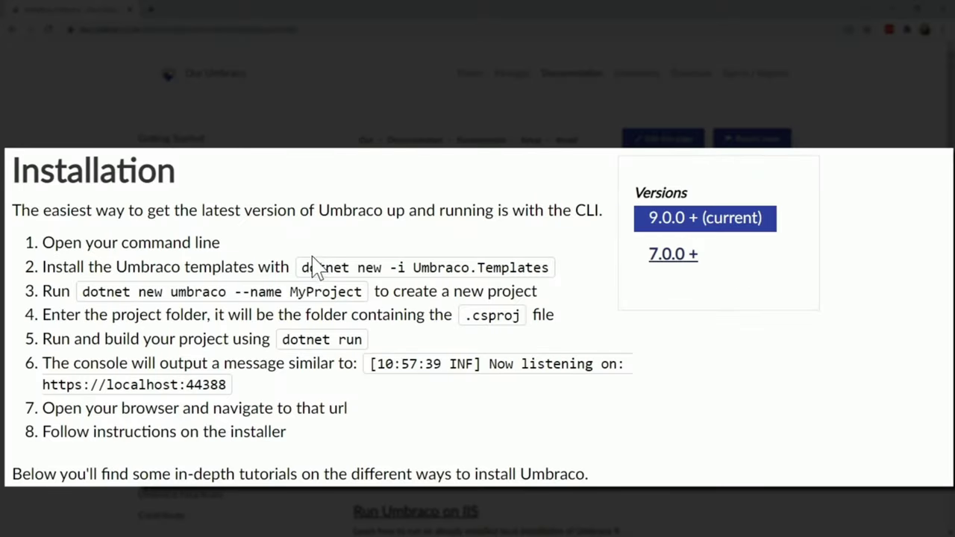
Step: Copy the step 2 command 'dotnet new -i Umbraco.Templates' to the clipboard
left_click_drag(302, 267, 550, 276)
right_click(552, 274)
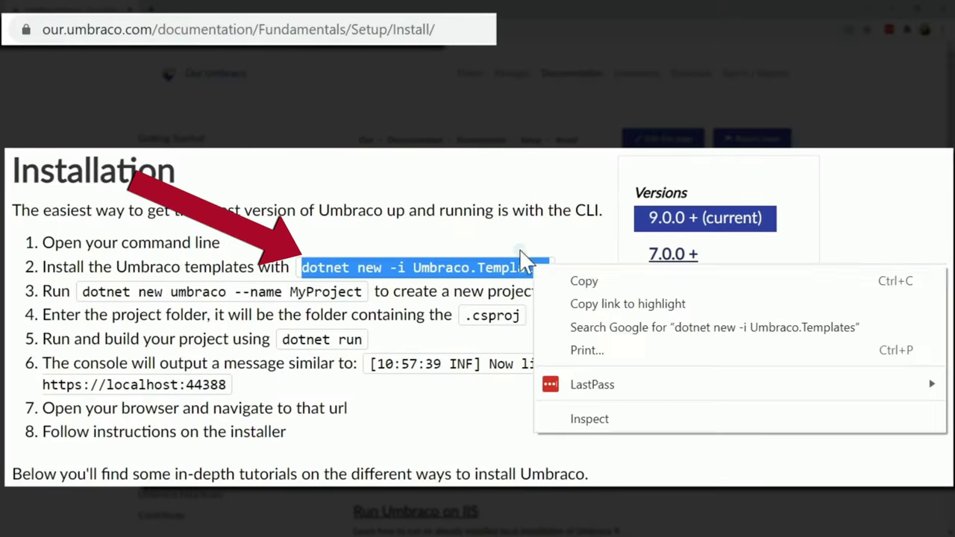
left_click(570, 278)
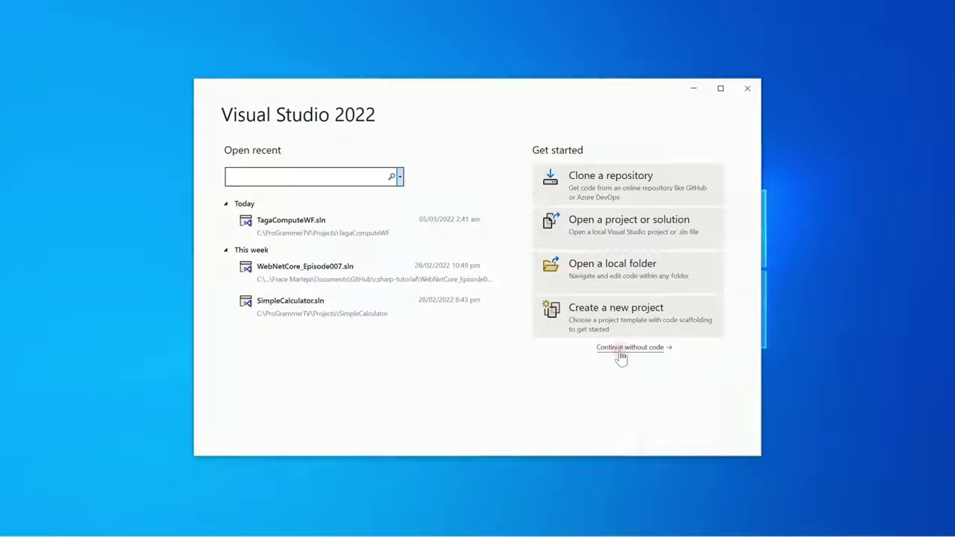
Step: Continue without code and launch the Developer Command Prompt from Tools > Command Line
left_click(678, 381)
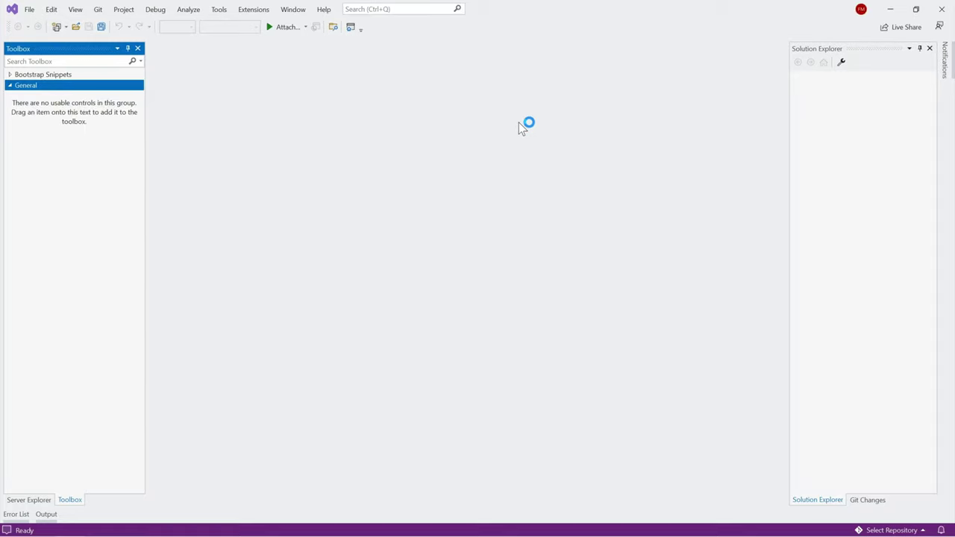
left_click(219, 11)
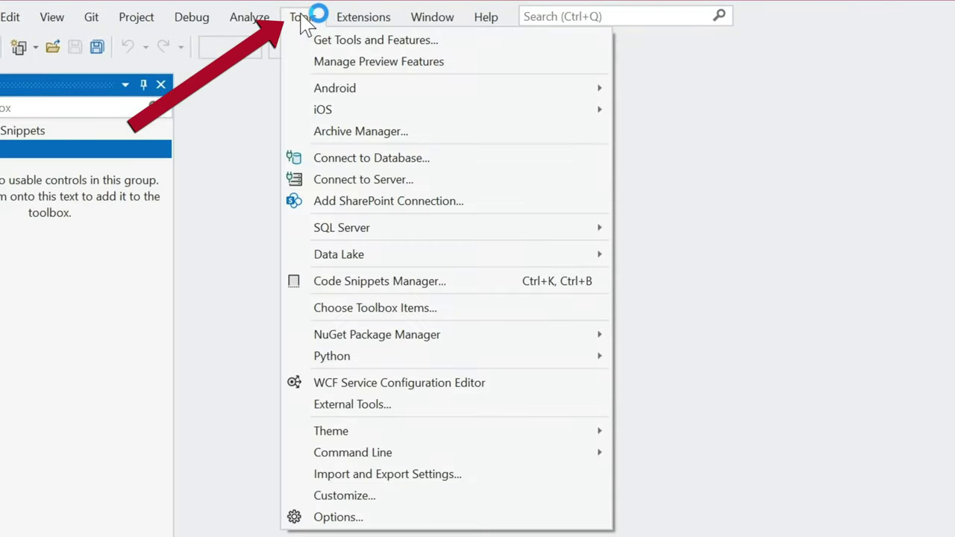
mouse_move(446, 452)
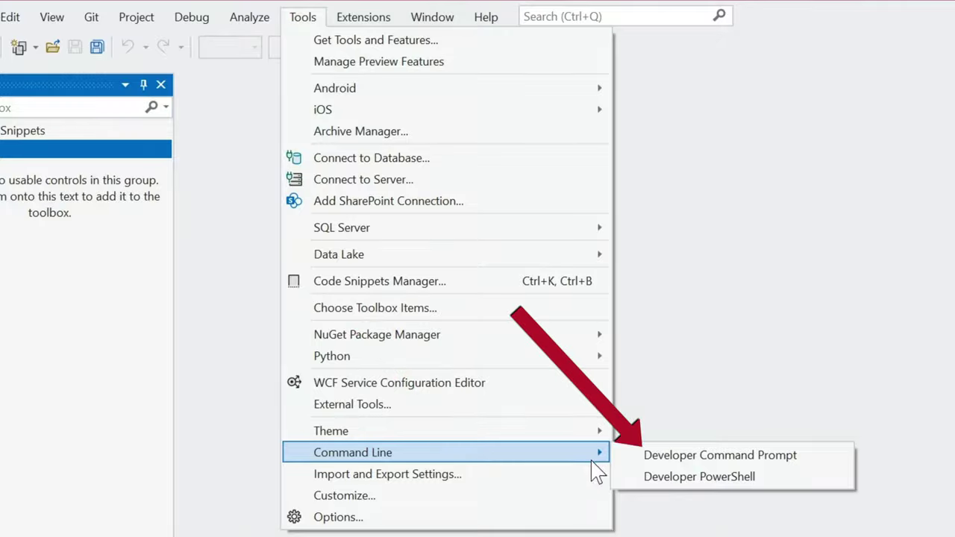
left_click(661, 456)
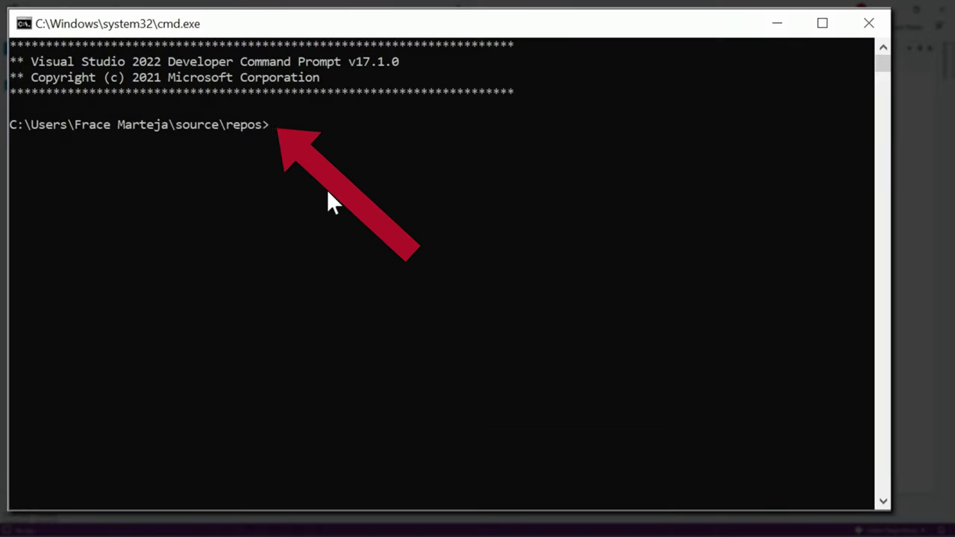
Step: Run 'dotnet new -i Umbraco.Templates' to install Umbraco.Templates 9.3.1, then close the console
type("dotnet new -i Umbraco.Templates")
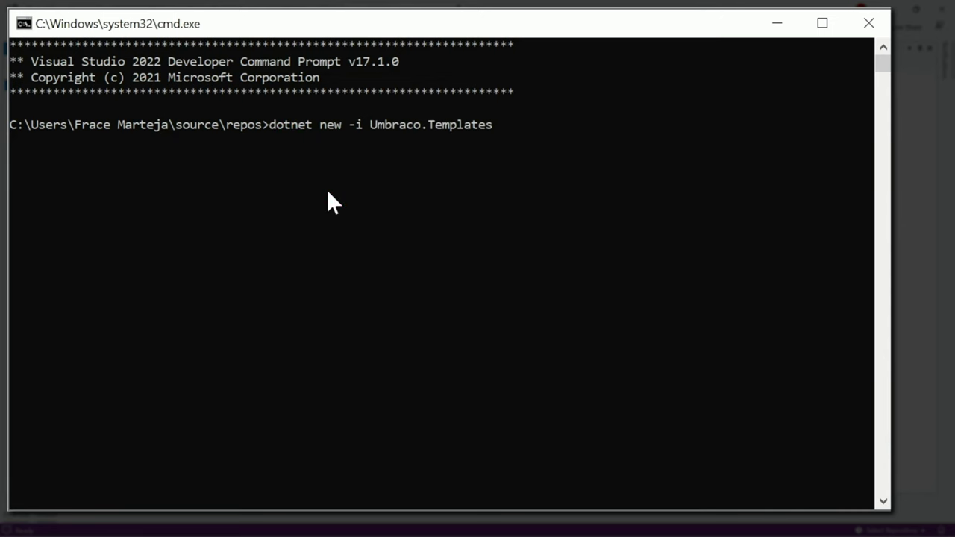
key("Return")
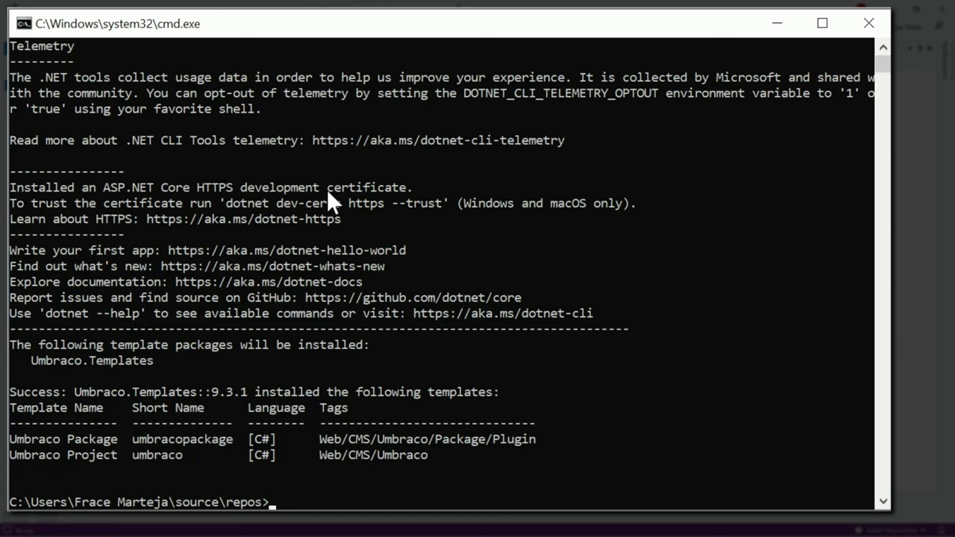
left_click(709, 266)
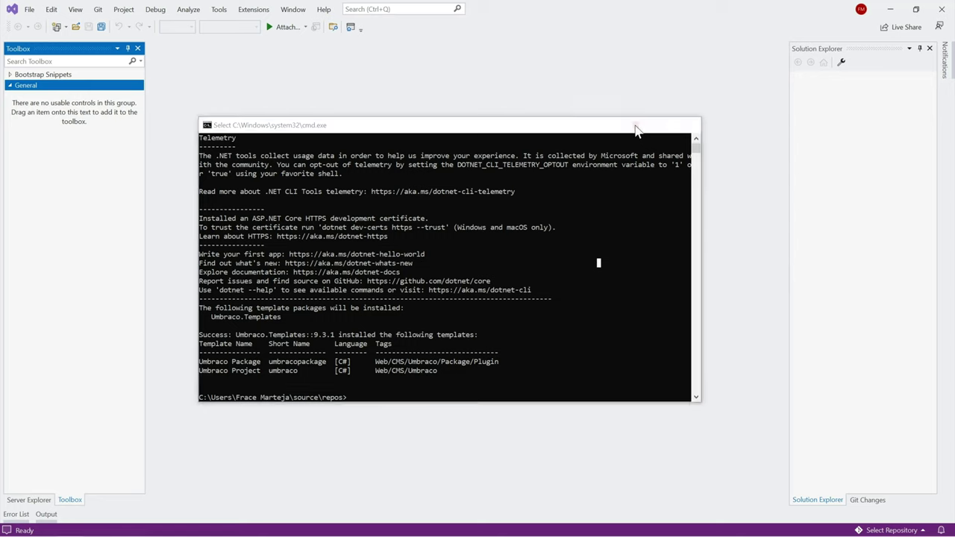
left_click(635, 127)
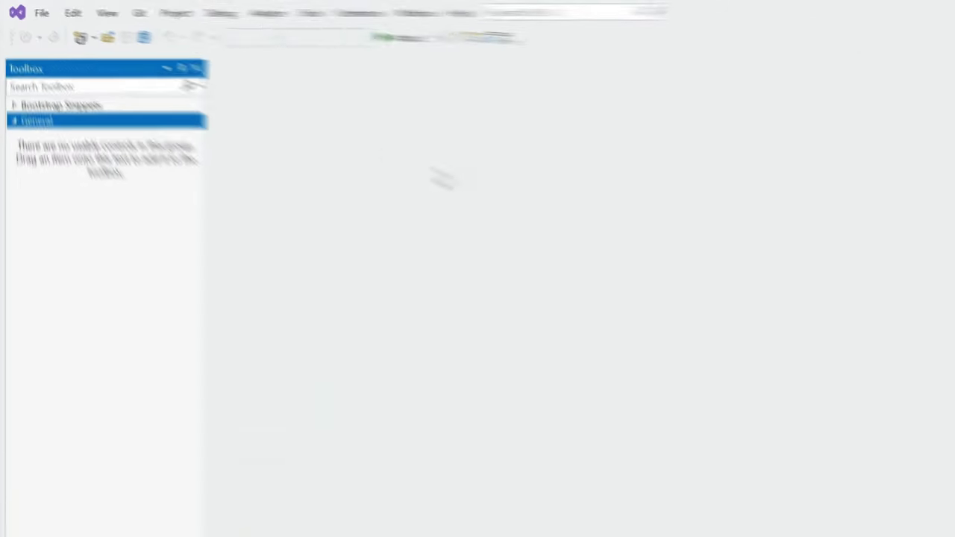
Step: Start a new project, search templates for 'umbraco' and pick Umbraco Project
left_click(63, 22)
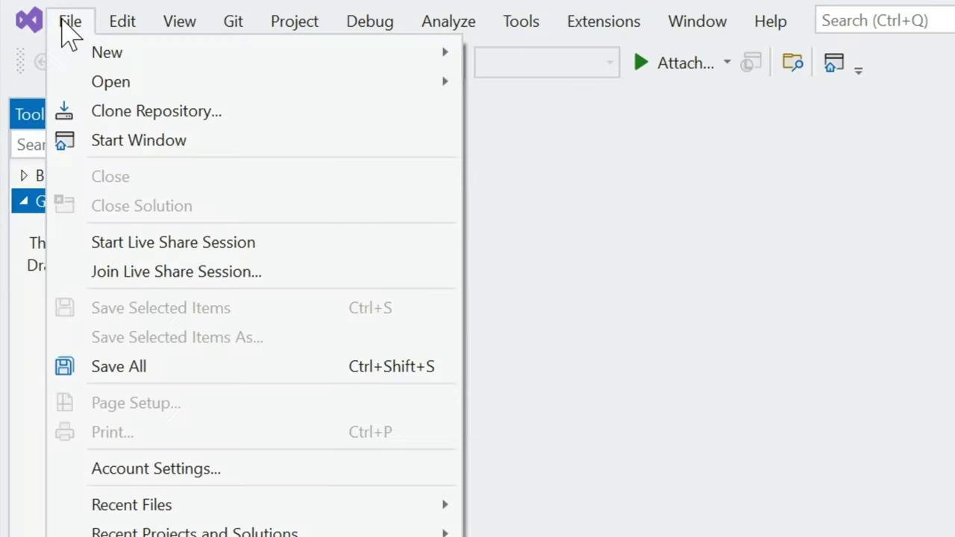
mouse_move(44, 23)
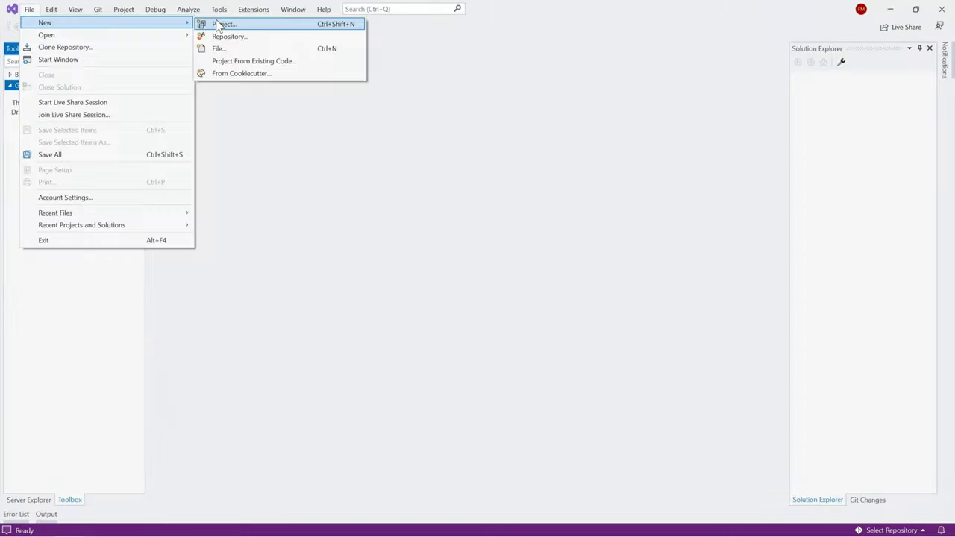
left_click(522, 56)
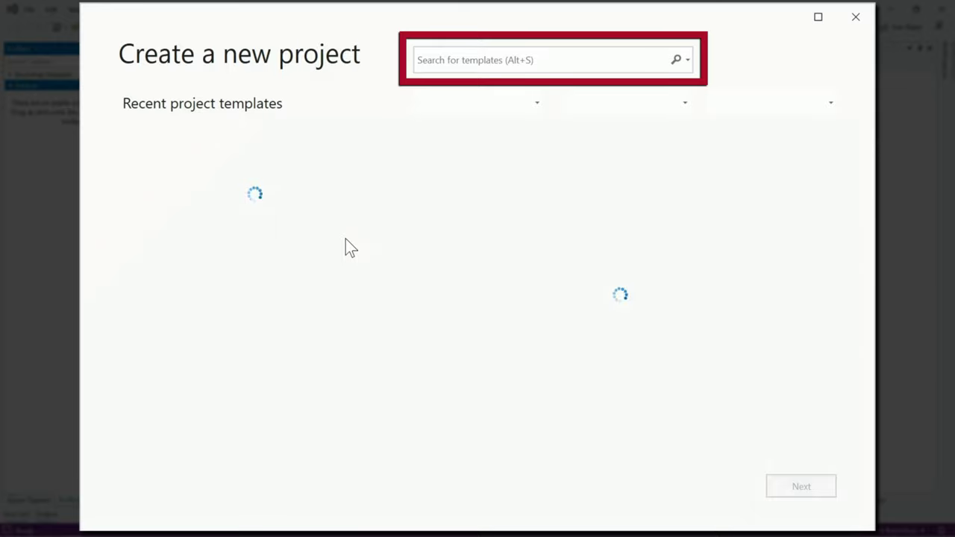
type("umbraco")
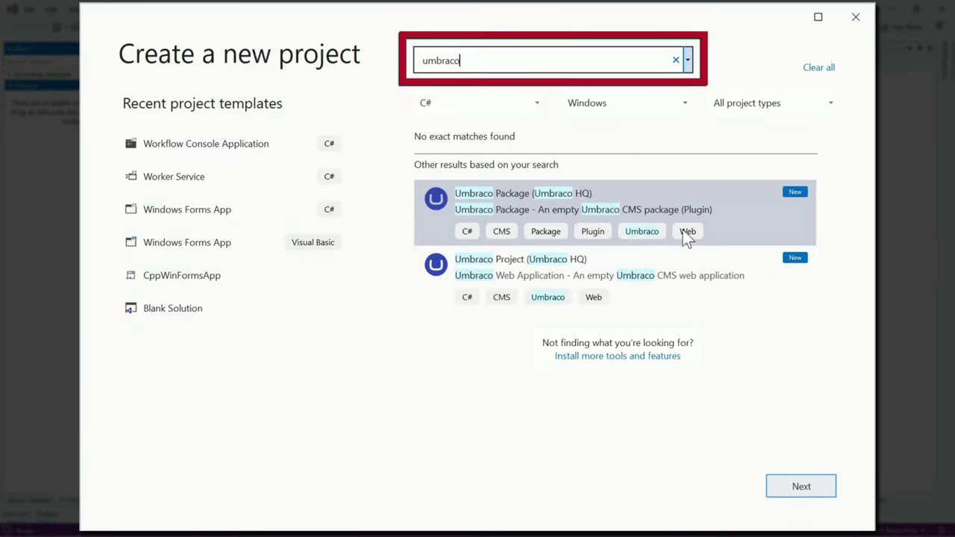
left_click(708, 267)
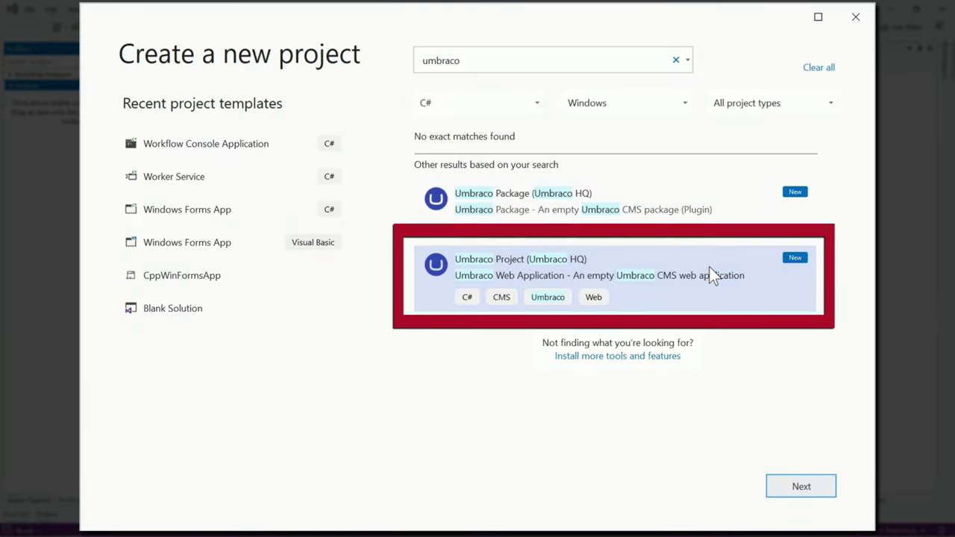
Step: Name the project FraceWebsite and create it targeting .NET 6.0 with default additional settings
left_click(813, 491)
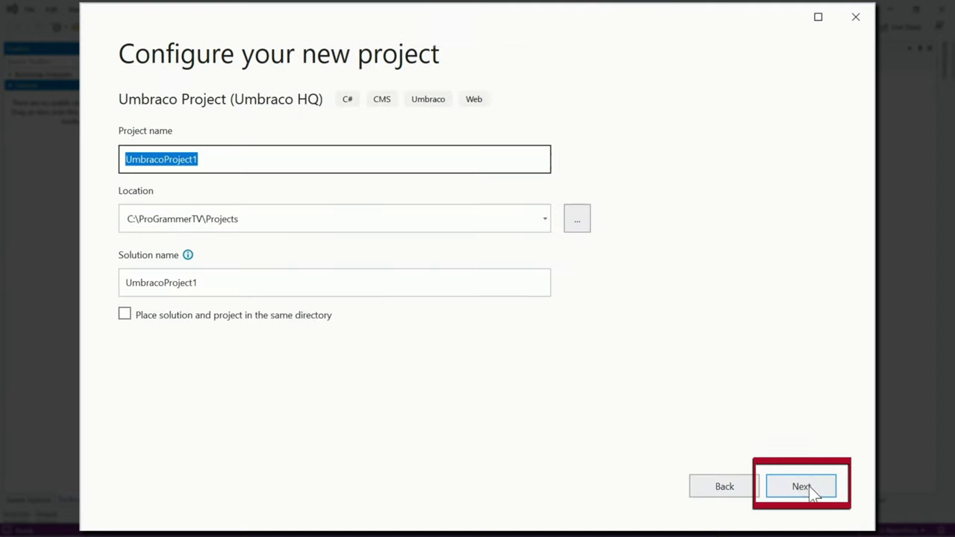
type("Frace")
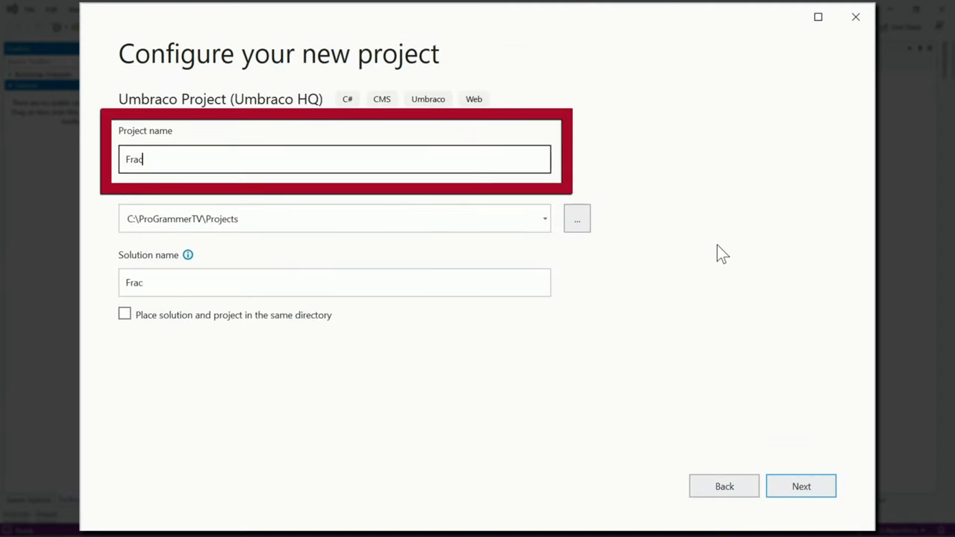
type("Websi")
type("te")
left_click(801, 485)
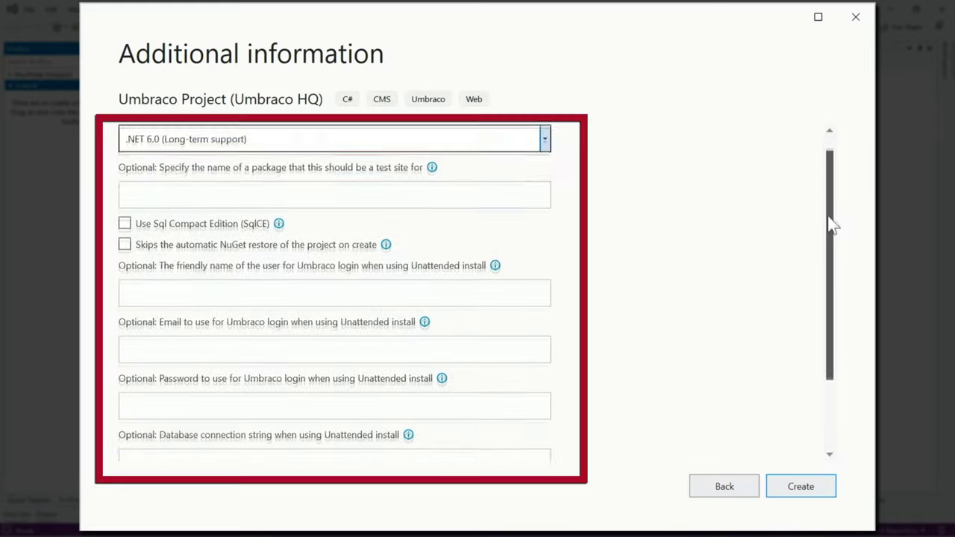
left_click_drag(828, 211, 823, 298)
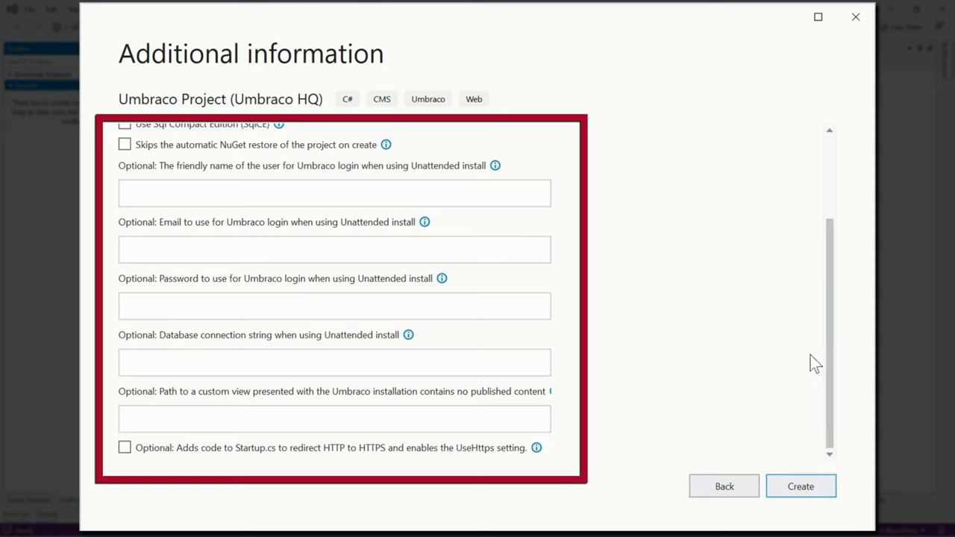
left_click(808, 484)
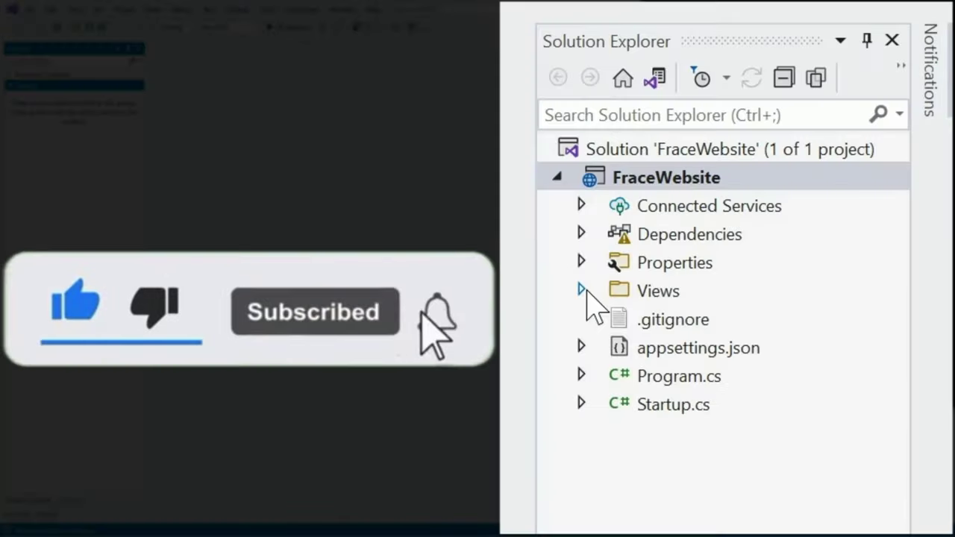
Step: Expand Views > Partials, build the FraceWebsite project, and run it in IIS Express
left_click(582, 291)
left_click(608, 320)
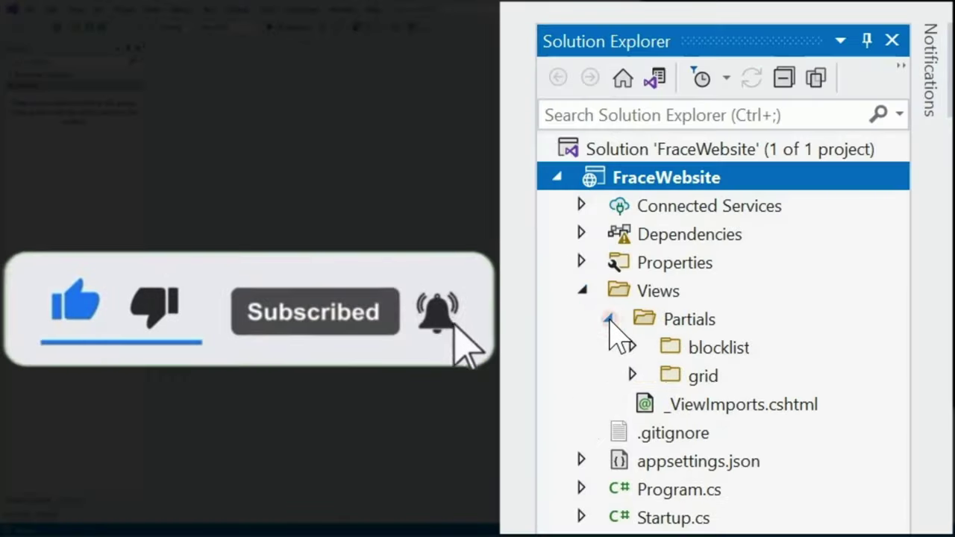
right_click(684, 180)
left_click(707, 195)
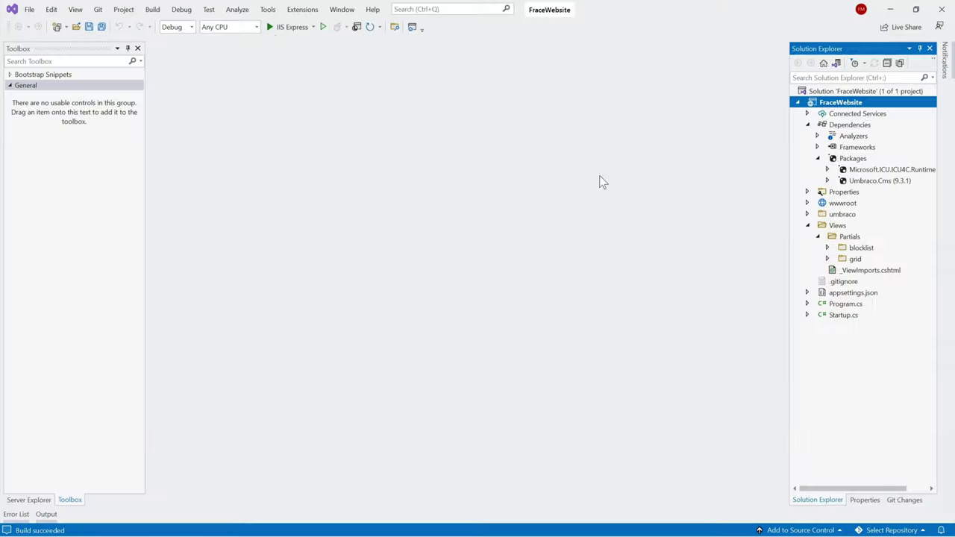
left_click(287, 27)
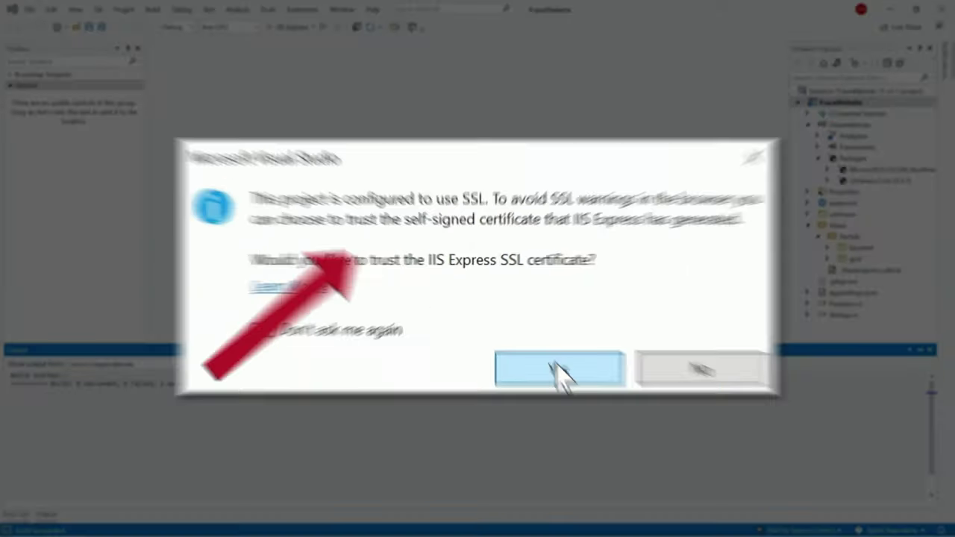
Step: Accept both prompts to trust and install the IIS Express localhost SSL certificate
left_click(570, 388)
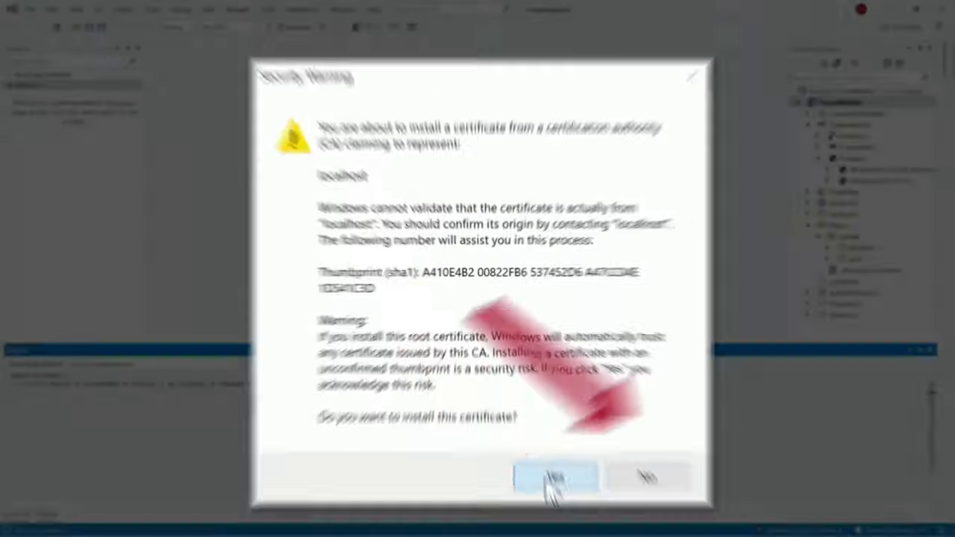
left_click(554, 478)
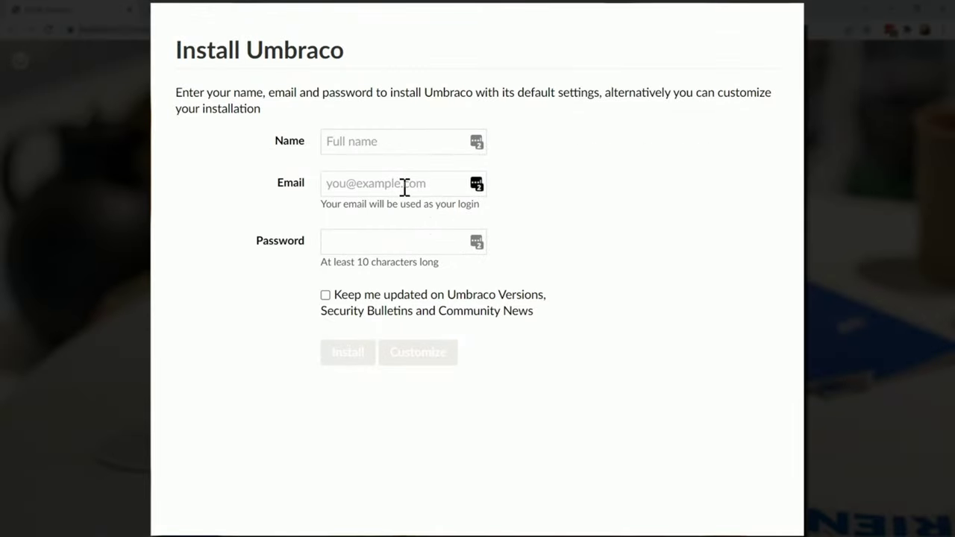
Step: Enter the administrator's full name, e-mail address and password in the Install Umbraco form
left_click(383, 139)
type("Frace")
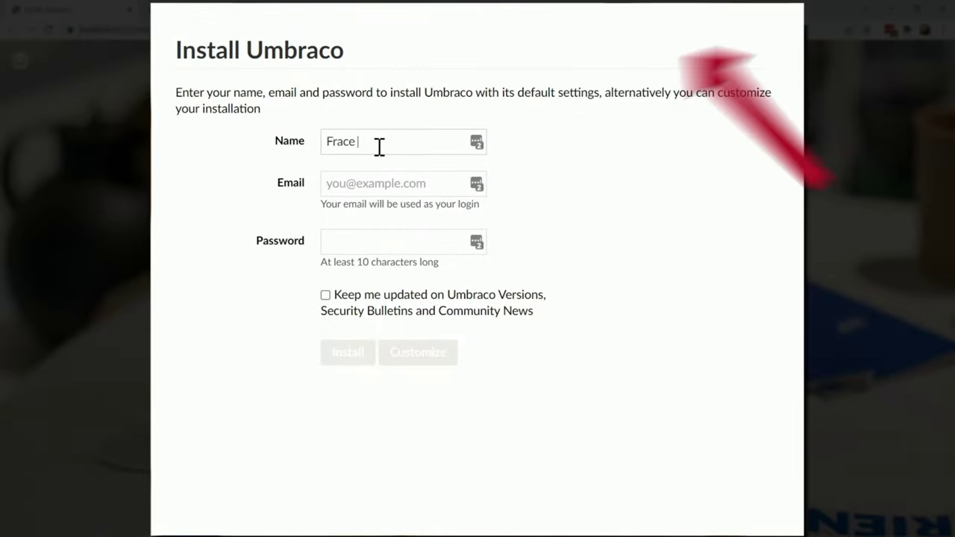
type(" Marteja")
left_click(380, 183)
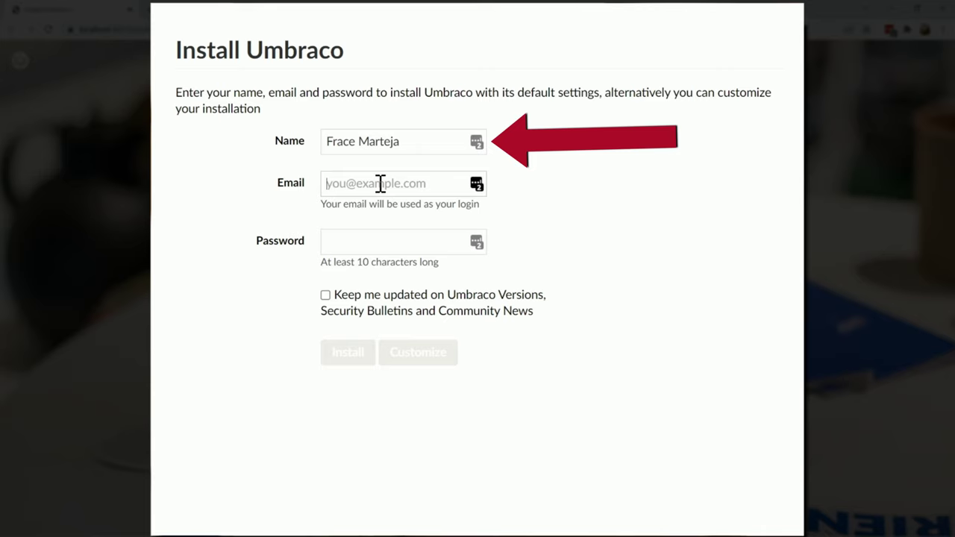
type("frace")
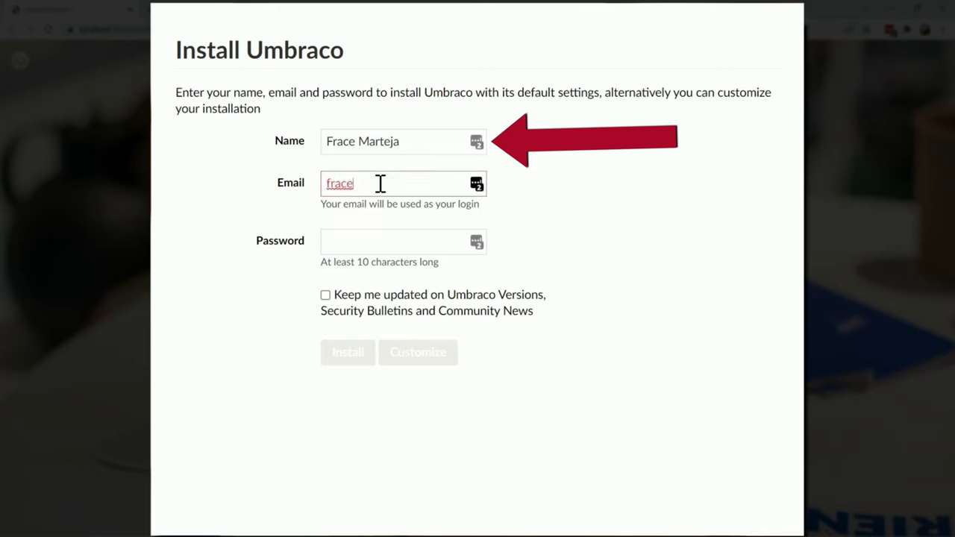
type("@testing.c")
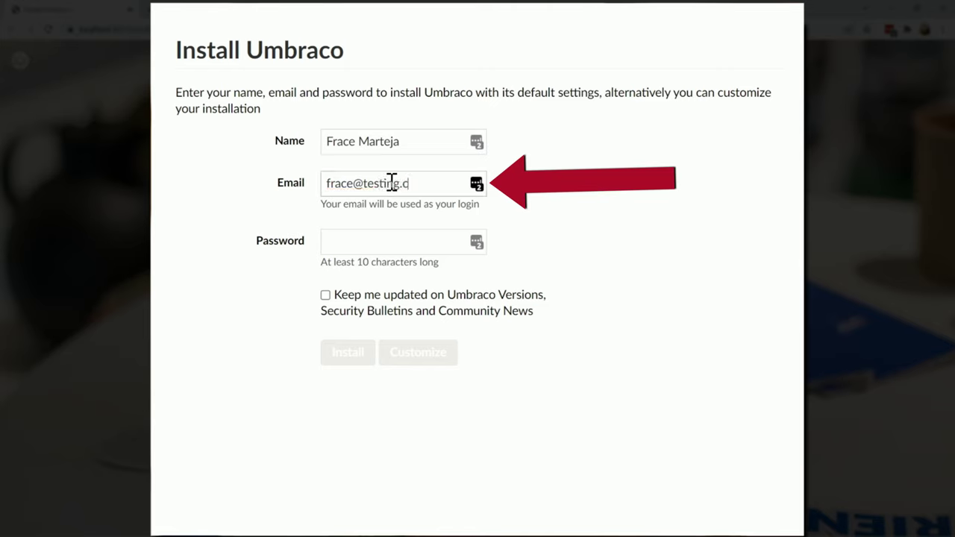
type("om")
left_click(399, 241)
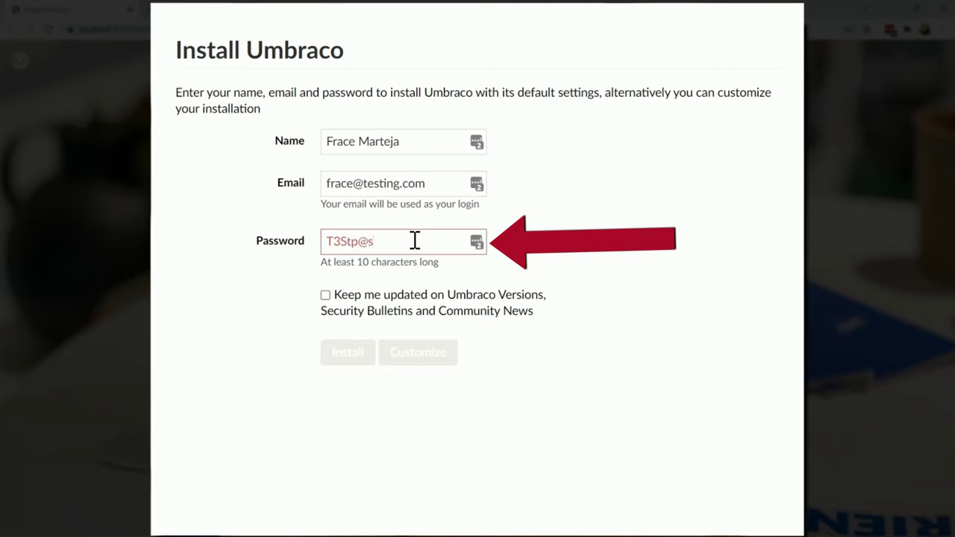
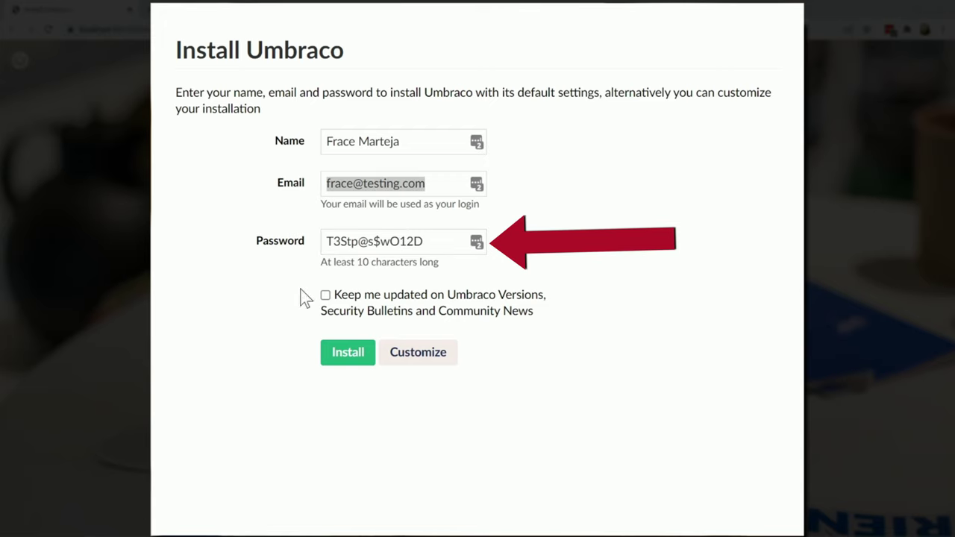
Step: Launch the install, then choose Microsoft SQL Server with server localhost and database FraceWebDB
left_click(427, 363)
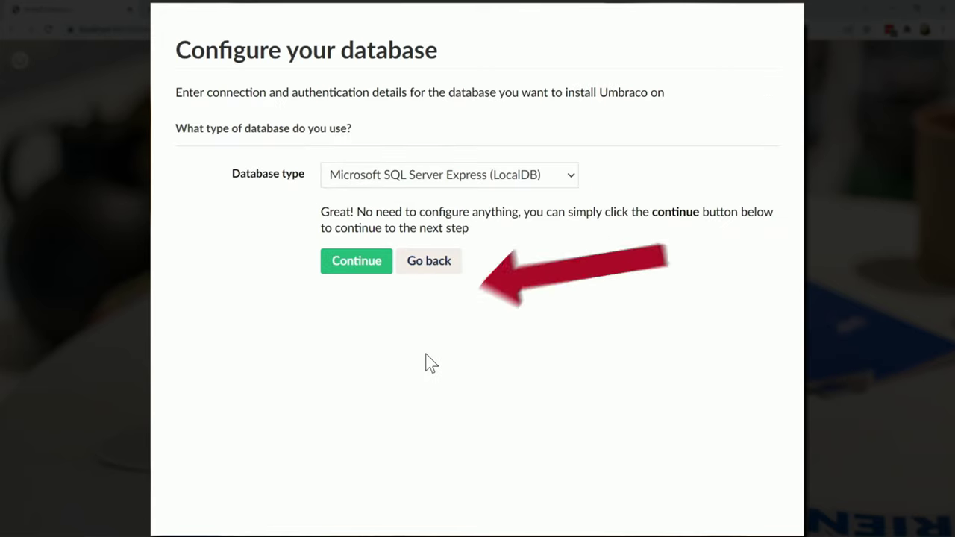
left_click(571, 177)
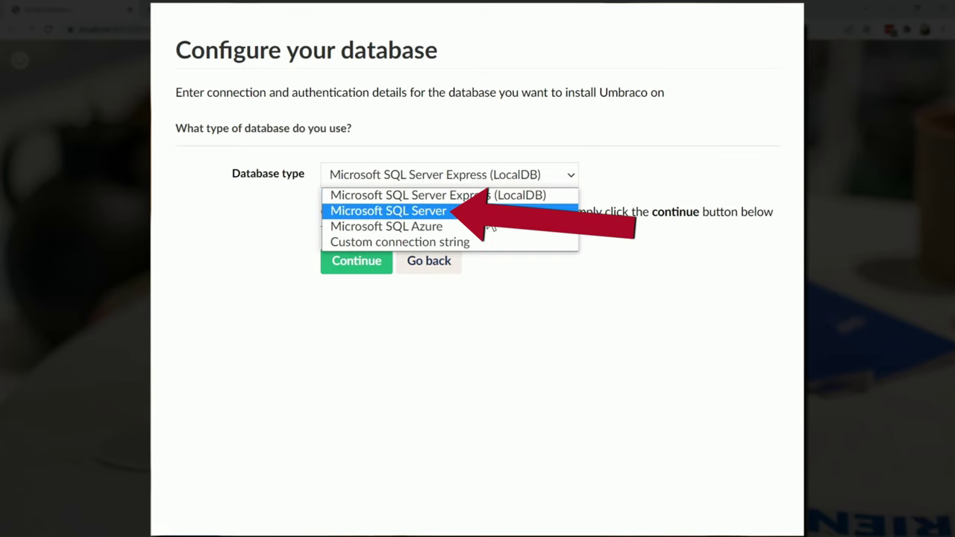
left_click(490, 212)
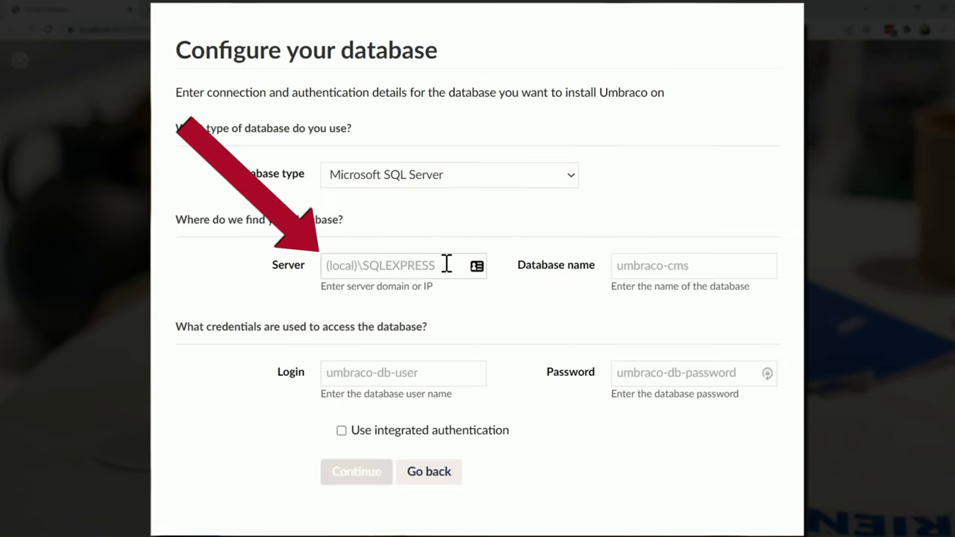
left_click(446, 264)
type("localhost")
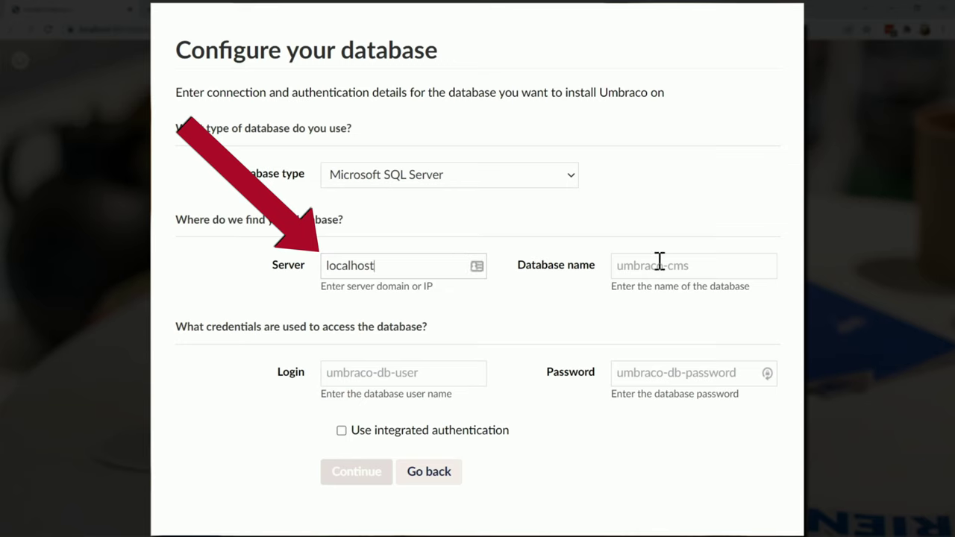
left_click(659, 261)
type("FraceW")
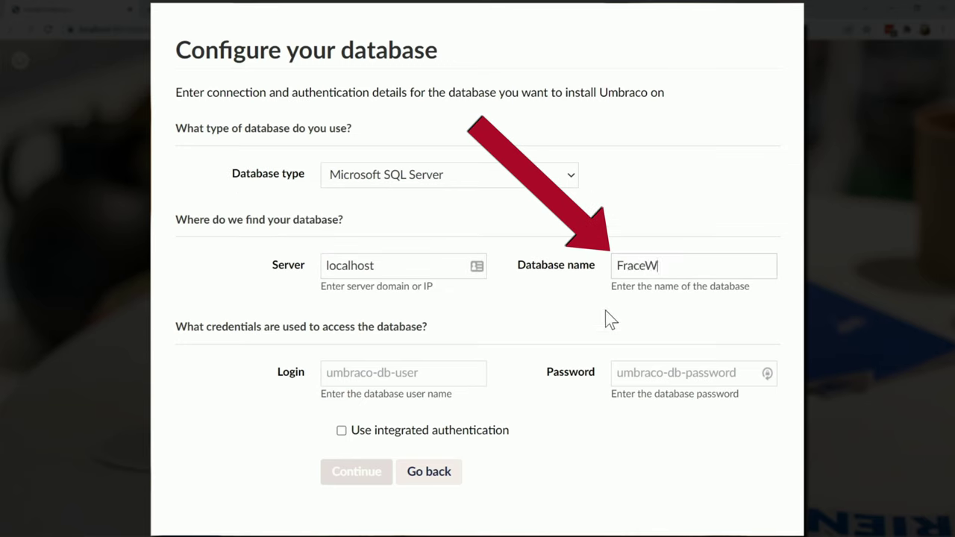
type("ebDB")
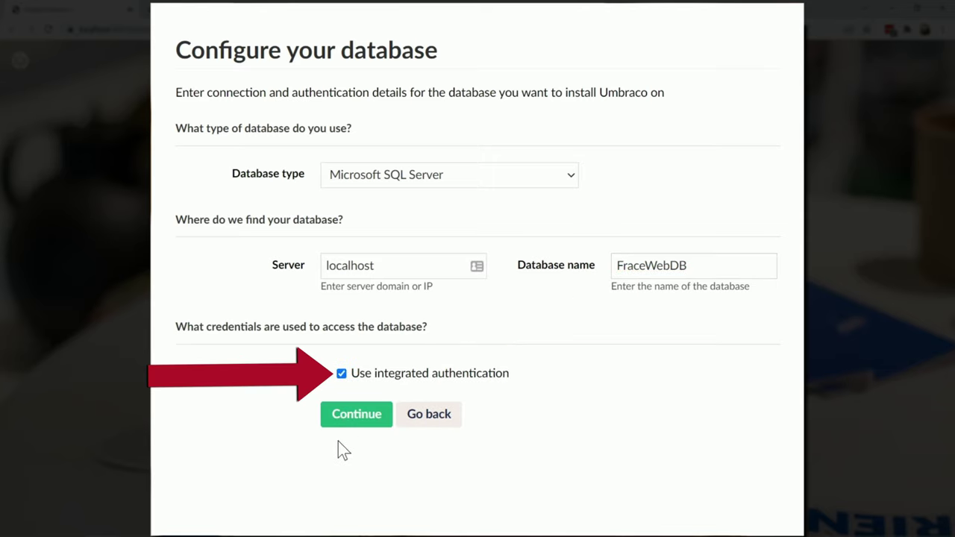
Step: Validate the FraceWebDB connection and finish installing into the backoffice Content dashboard
left_click(352, 413)
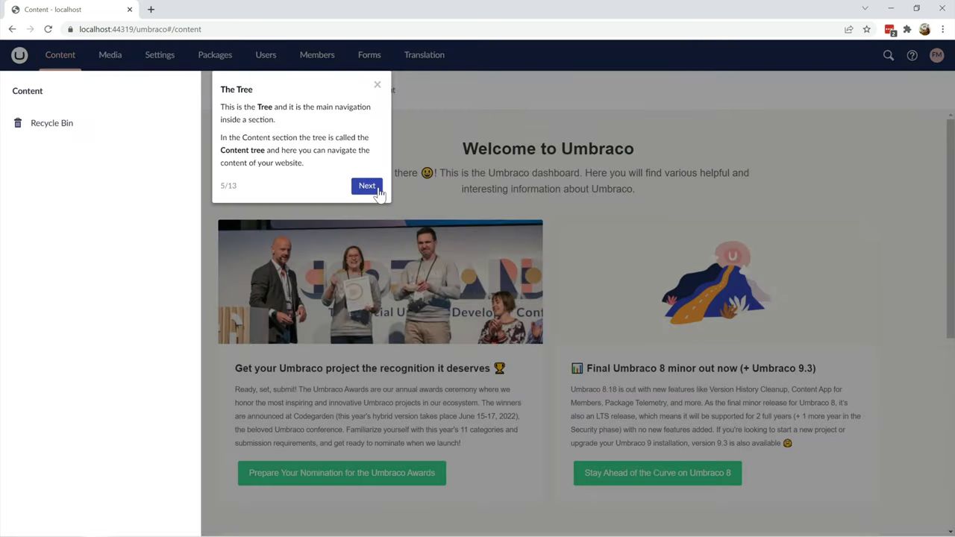
Step: Step through the introduction tour, opening and then closing the user profile panel when prompted
left_click(367, 186)
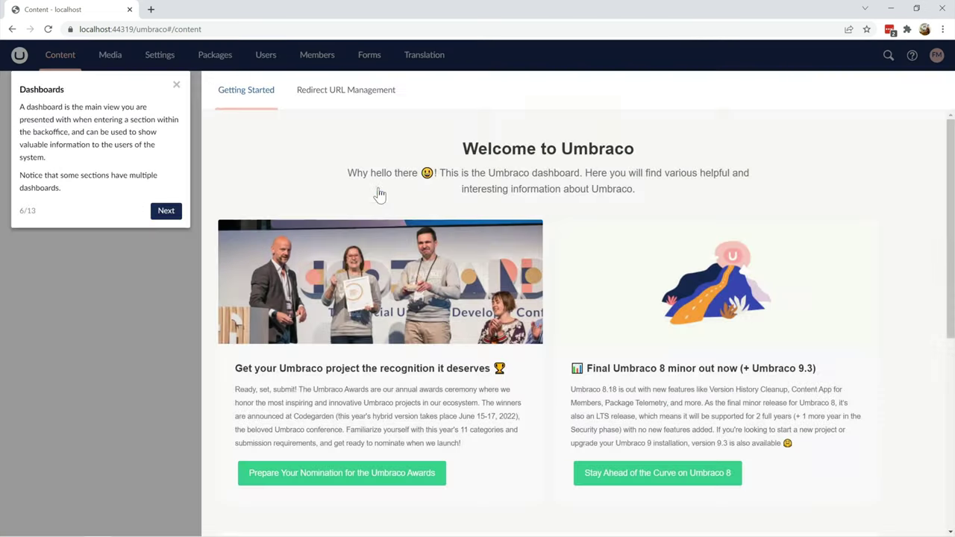
left_click(166, 209)
left_click(844, 127)
left_click(936, 55)
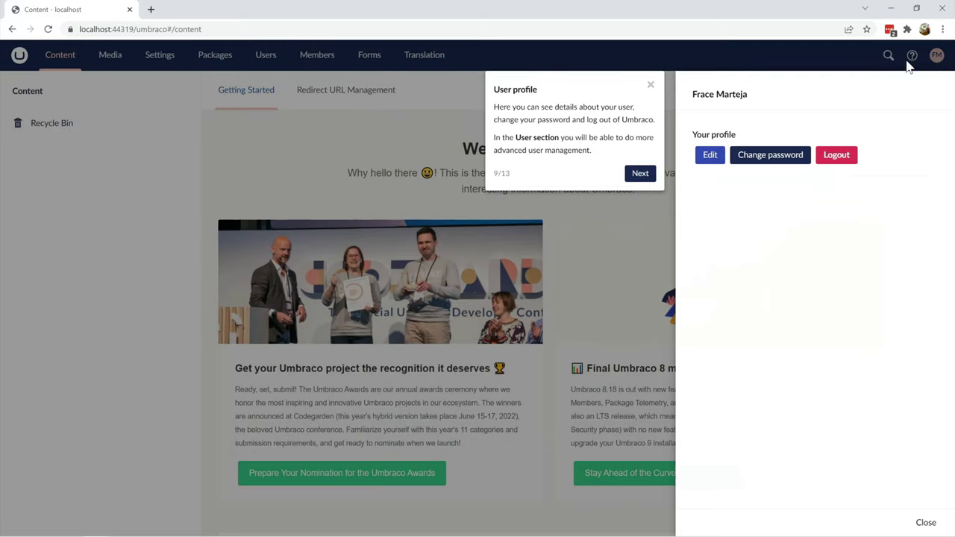
left_click(639, 172)
left_click(925, 521)
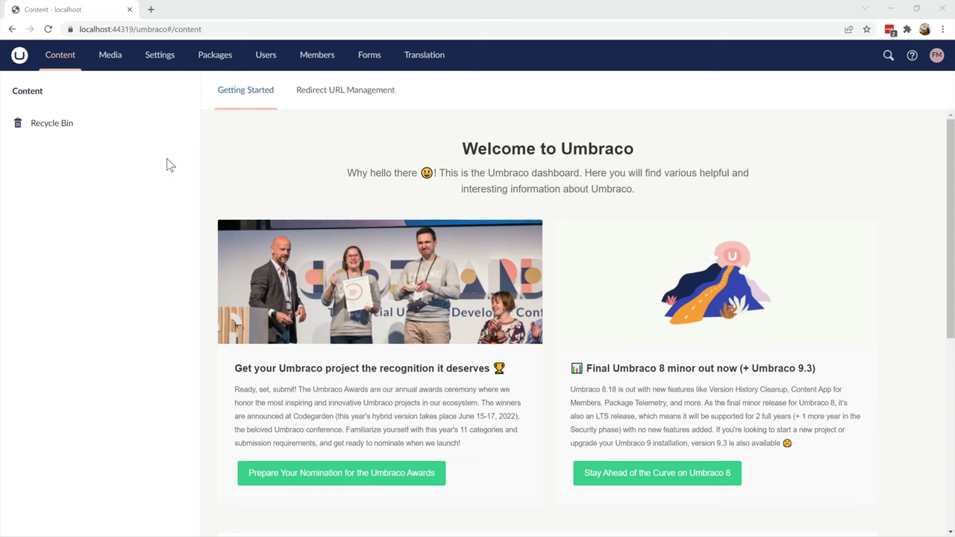
Step: Switch to the Settings section from the top navigation bar
left_click(166, 64)
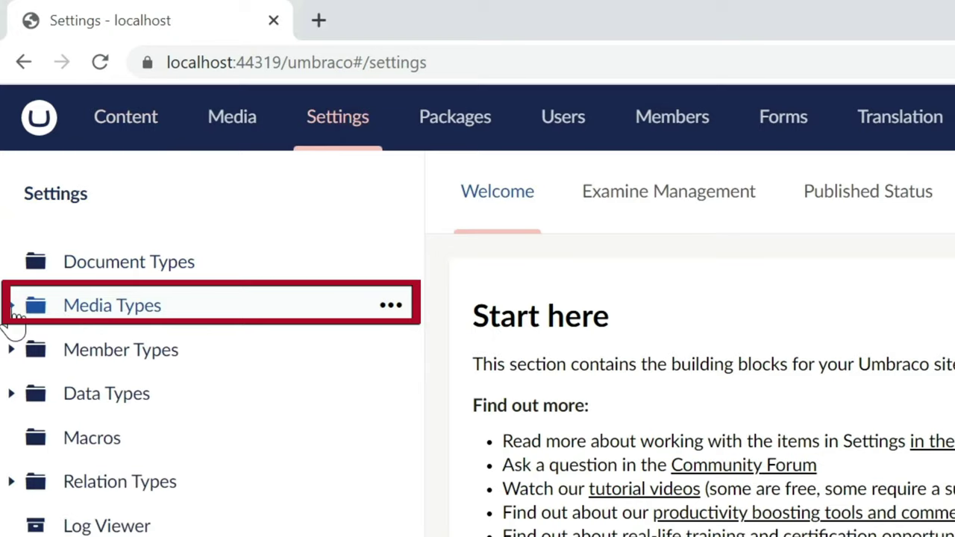
Step: Browse Media Types and Member Types, inspecting the Member type's properties
left_click(11, 306)
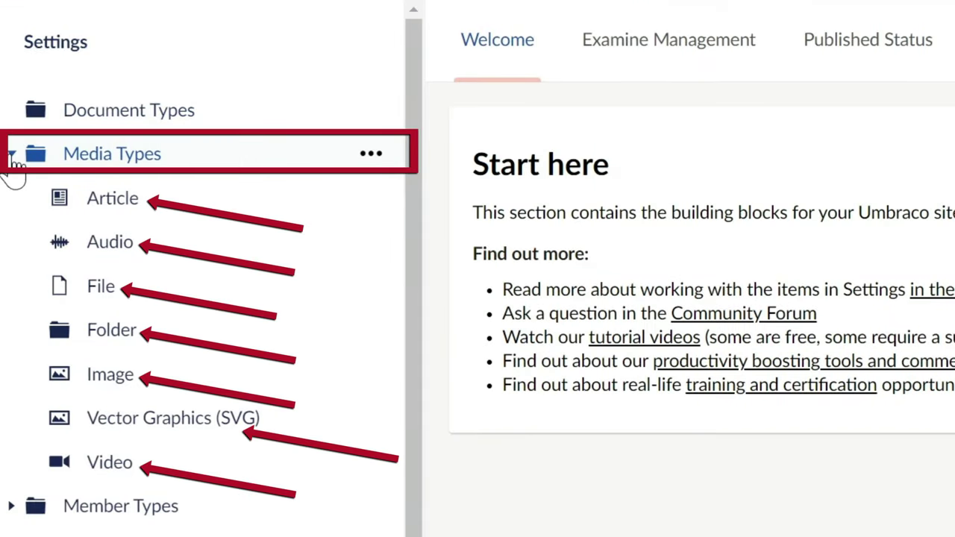
left_click(11, 155)
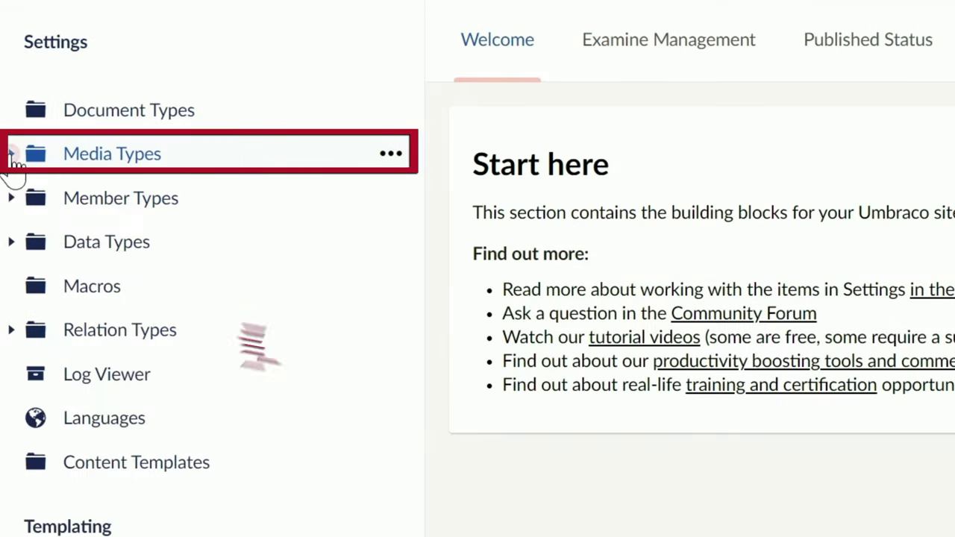
left_click(11, 199)
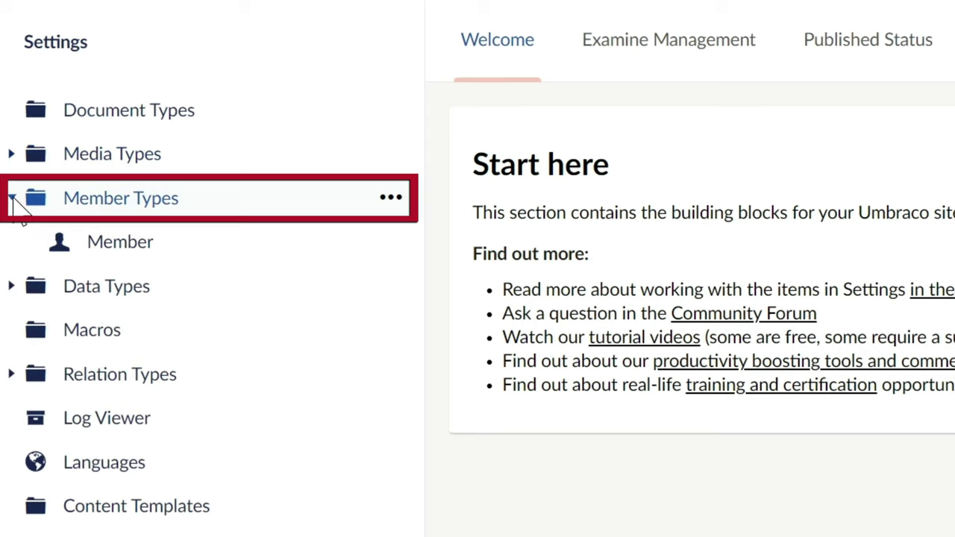
left_click(97, 245)
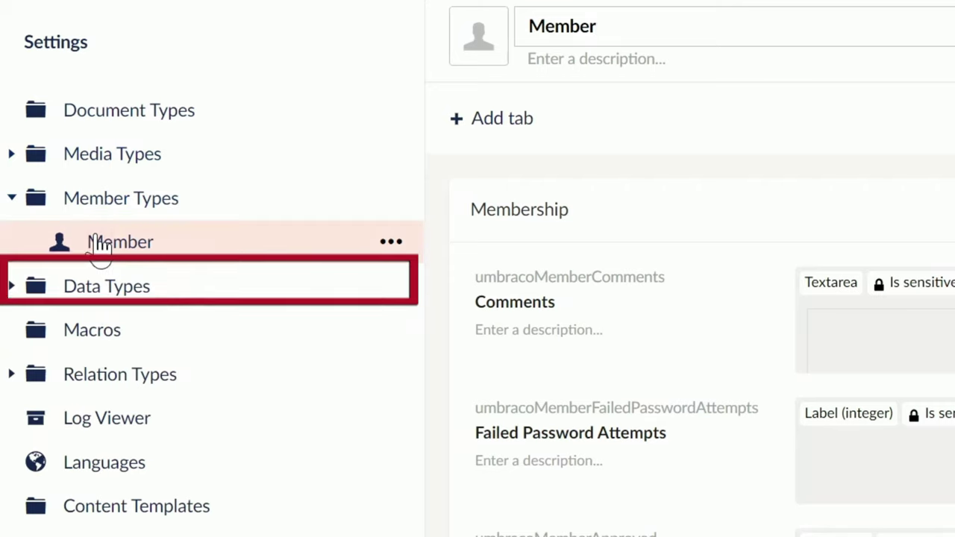
left_click(15, 205)
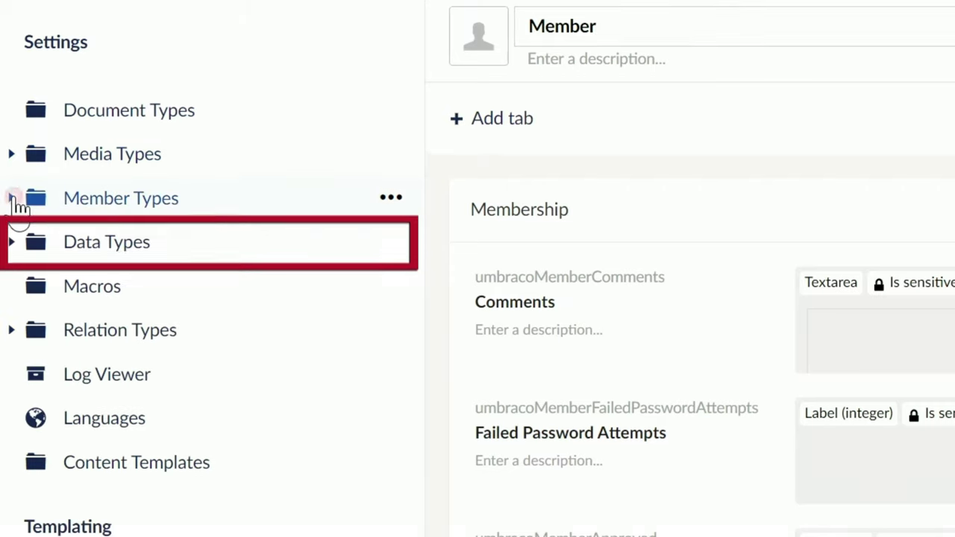
Step: Expand Data Types, then open the Log Viewer's overview of today's logs
left_click(17, 247)
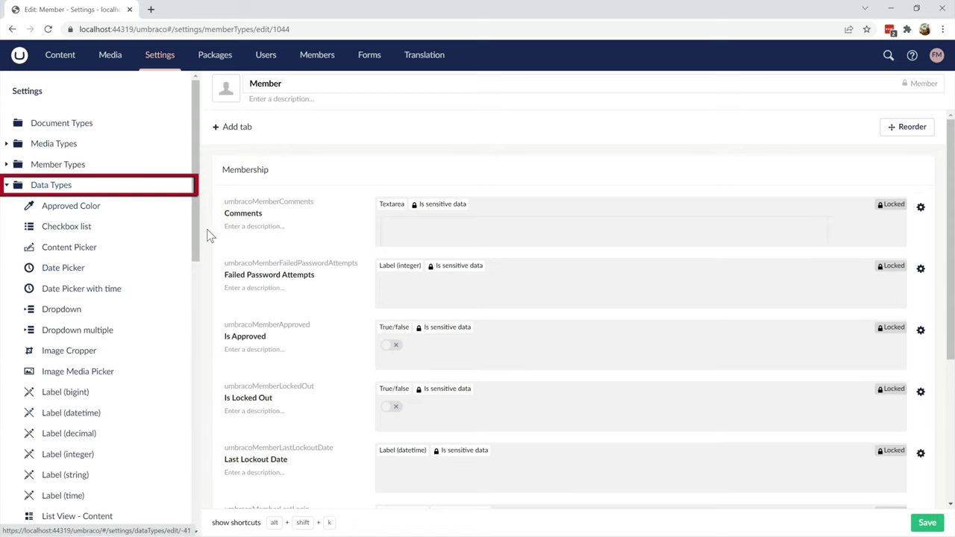
left_click_drag(197, 220, 186, 320)
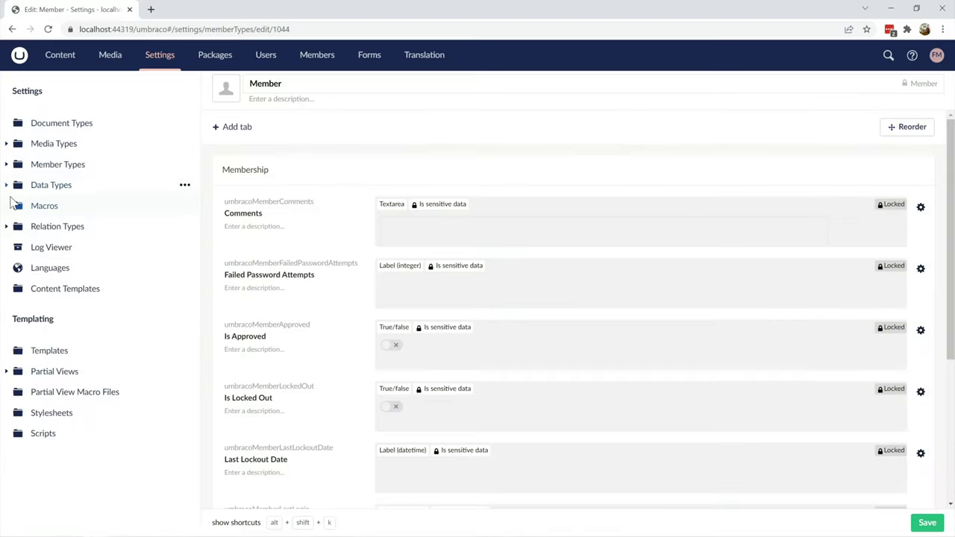
left_click(46, 248)
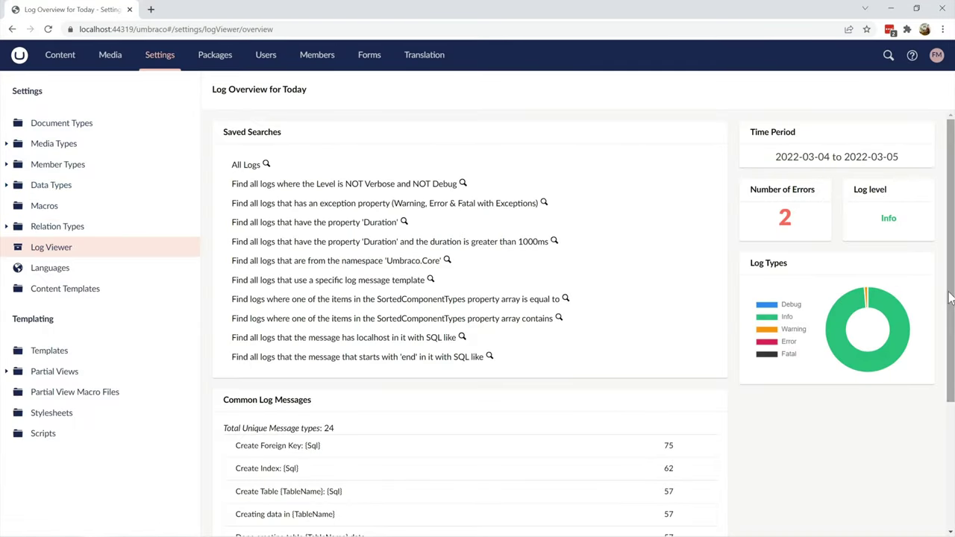
Step: Look over Languages, Content Templates and Templates, then expand Partial Views to reveal blocklist and grid
mouse_move(944, 296)
left_mouse_down()
mouse_move(942, 390)
mouse_move(941, 246)
left_mouse_up()
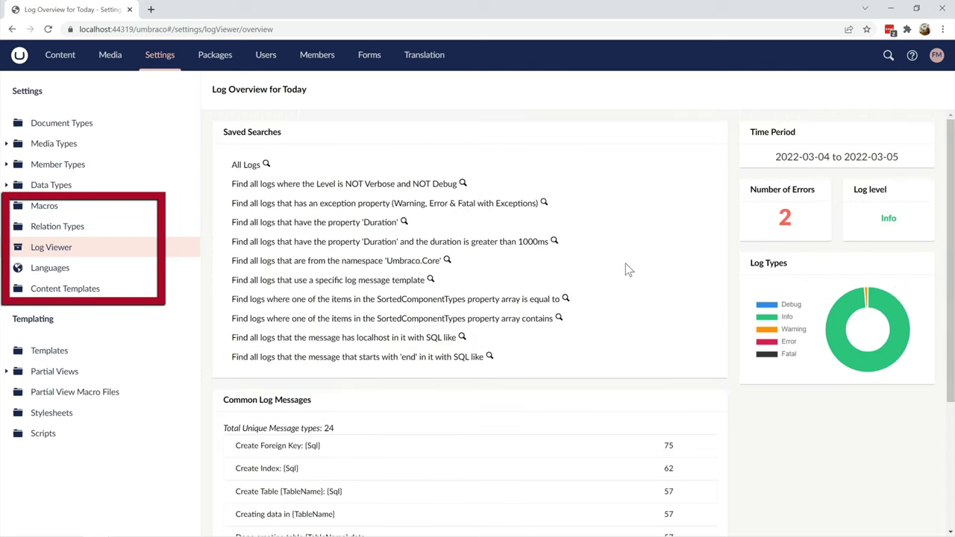
left_click(64, 271)
left_click(68, 290)
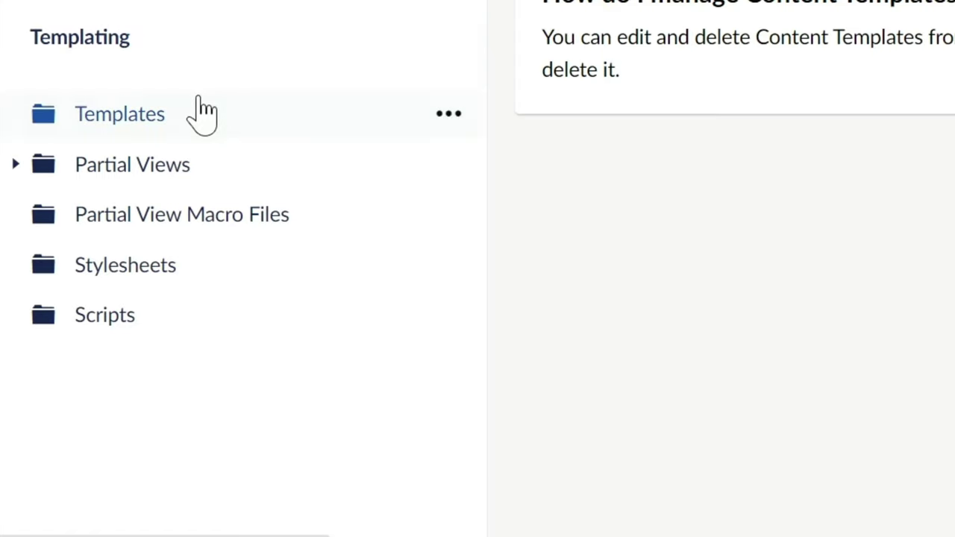
mouse_move(49, 351)
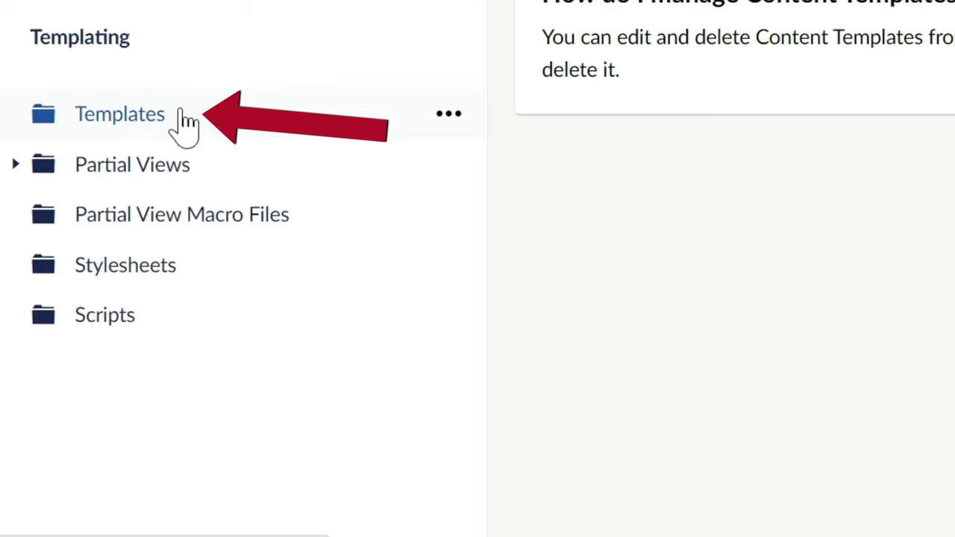
left_click(185, 121)
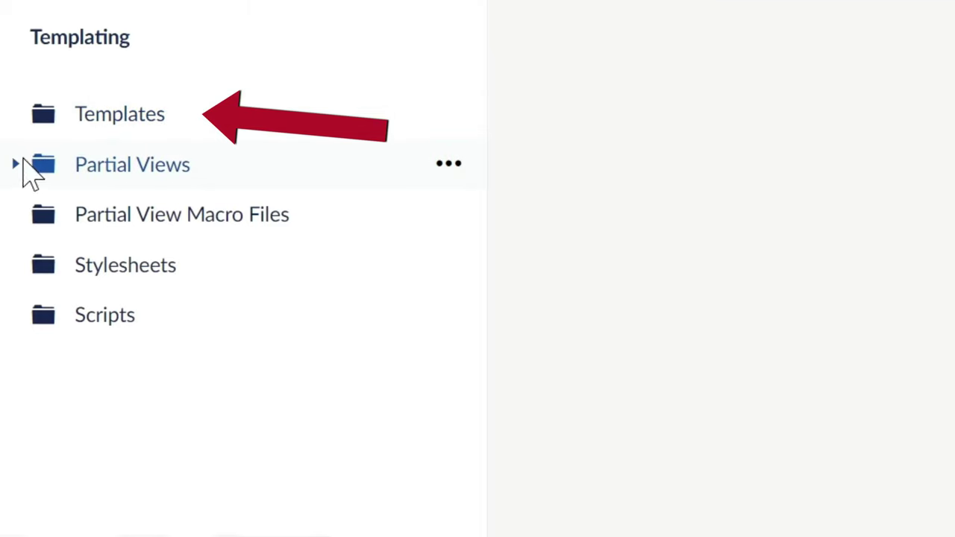
left_click(16, 165)
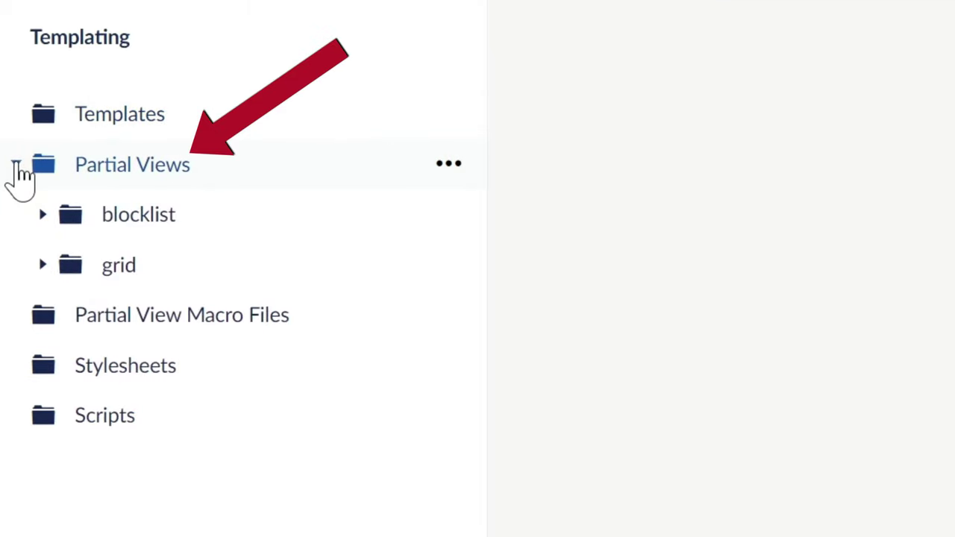
left_click(113, 175)
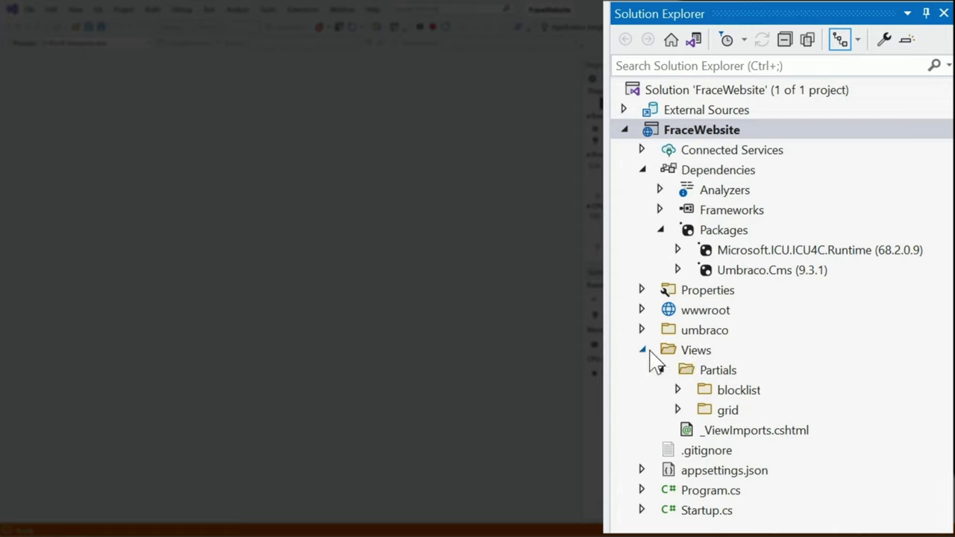
left_click(712, 371)
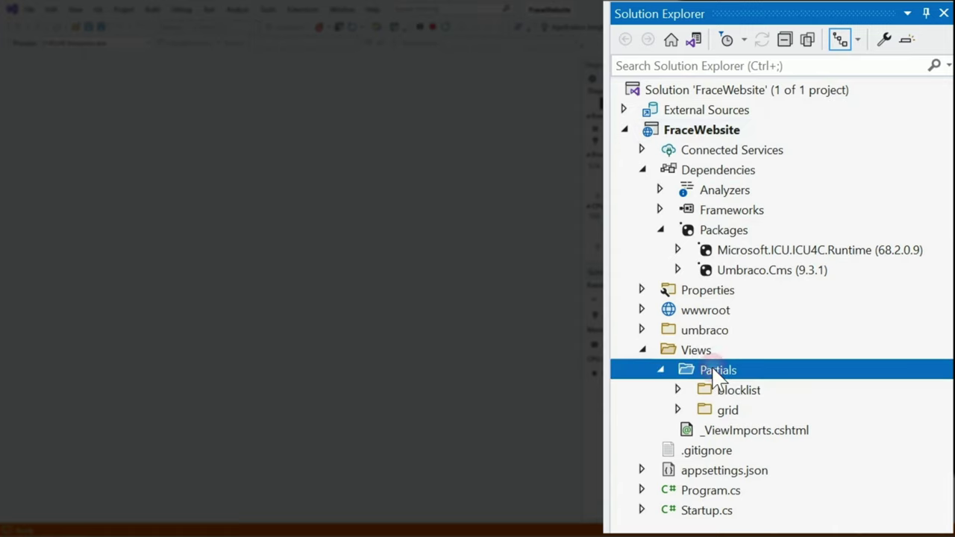
left_click(734, 389)
left_click(730, 409)
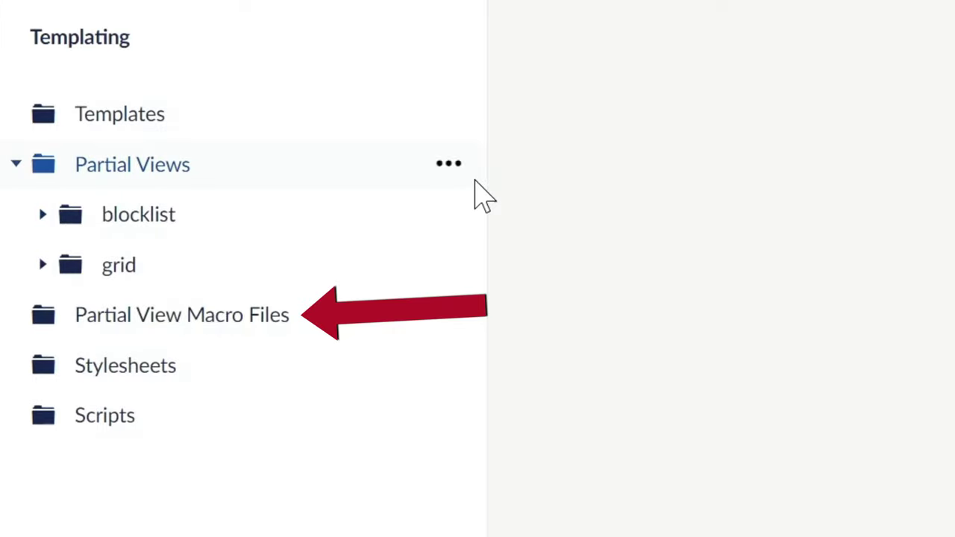
Step: Browse the Examine Management, Published Status, Models Builder, Health Check and Profiling dashboards, then switch to Media
left_click(123, 416)
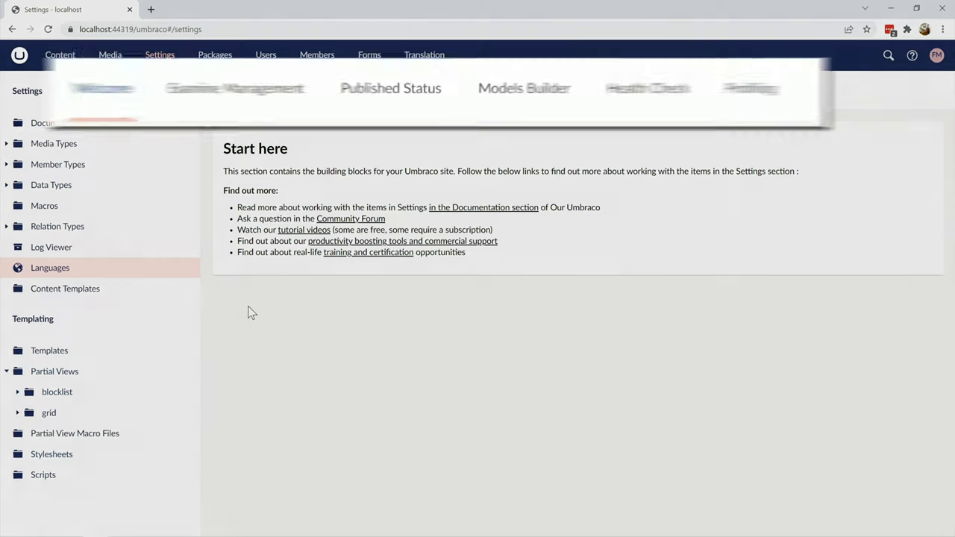
left_click(224, 105)
left_click(373, 100)
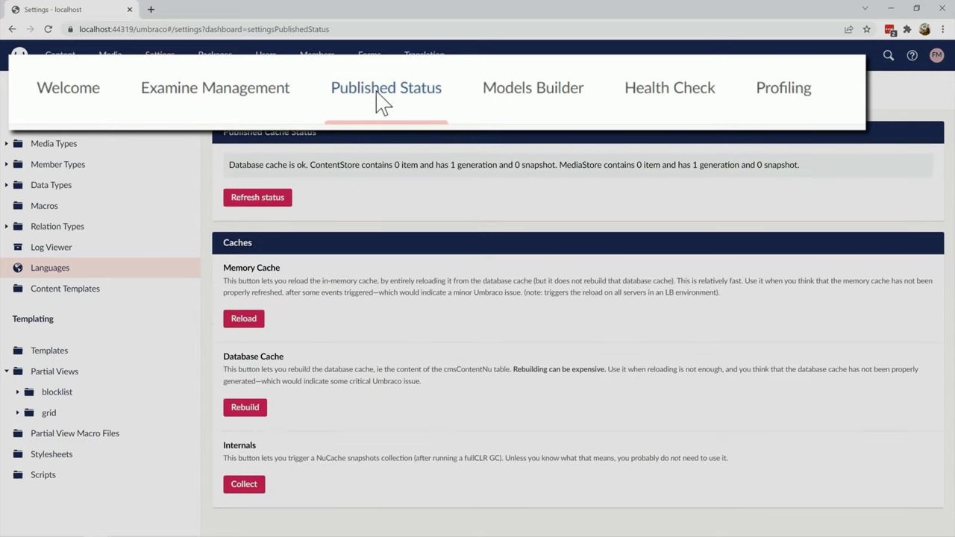
left_click(539, 108)
left_click(641, 97)
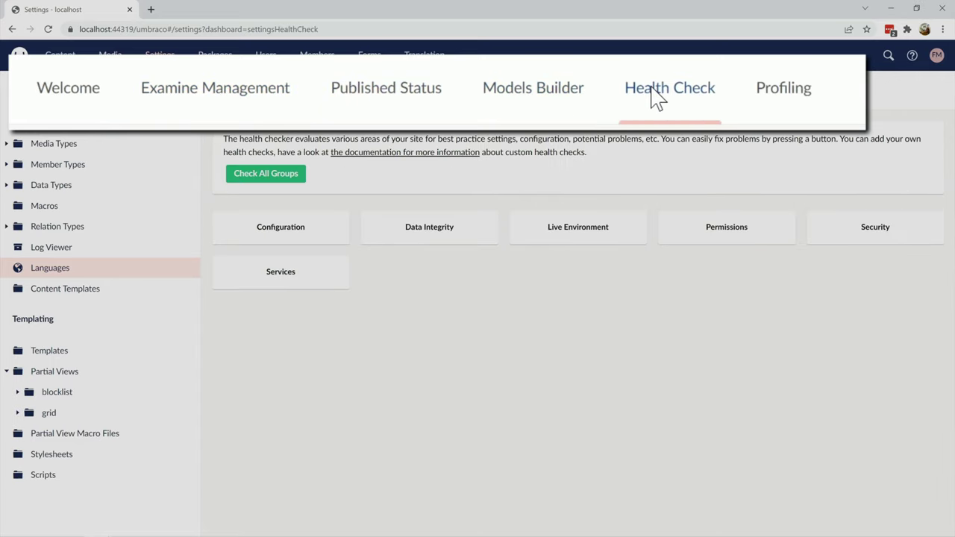
left_click(784, 104)
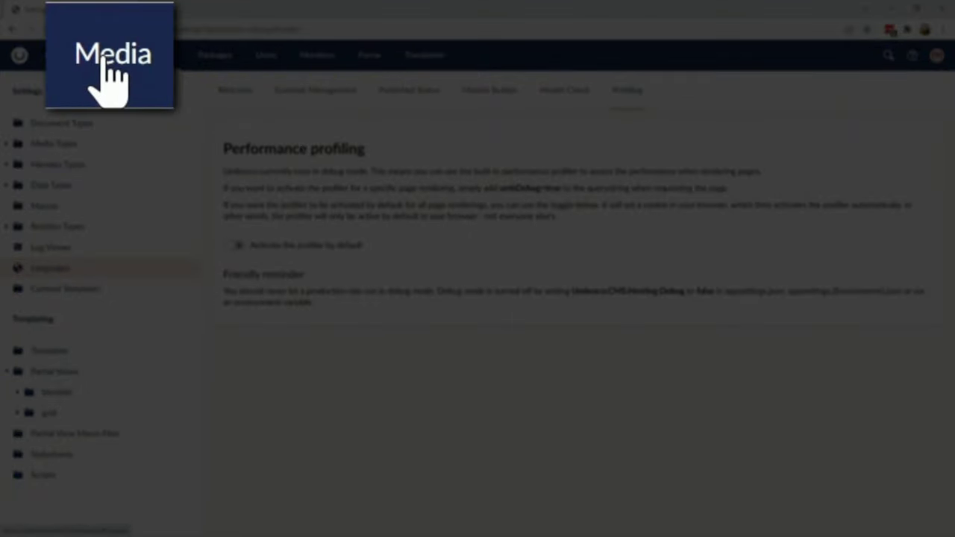
left_click(108, 58)
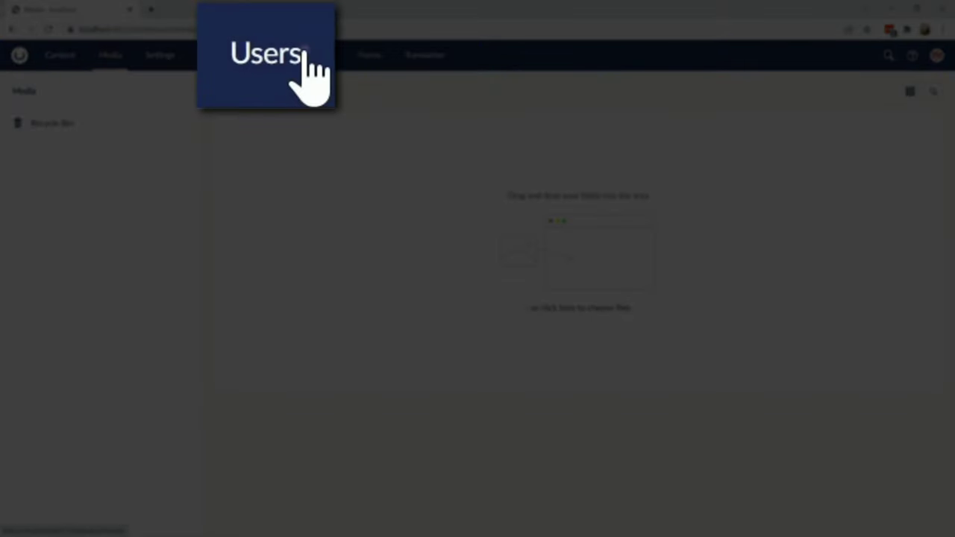
Step: Visit the Users, Members, Forms and Translation sections, ending on the Packages page
left_click(274, 55)
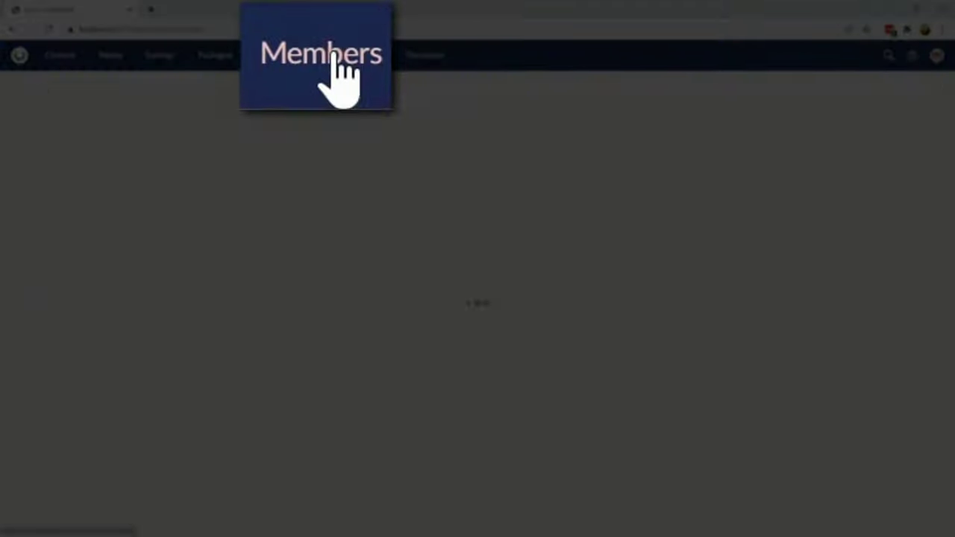
left_click(319, 57)
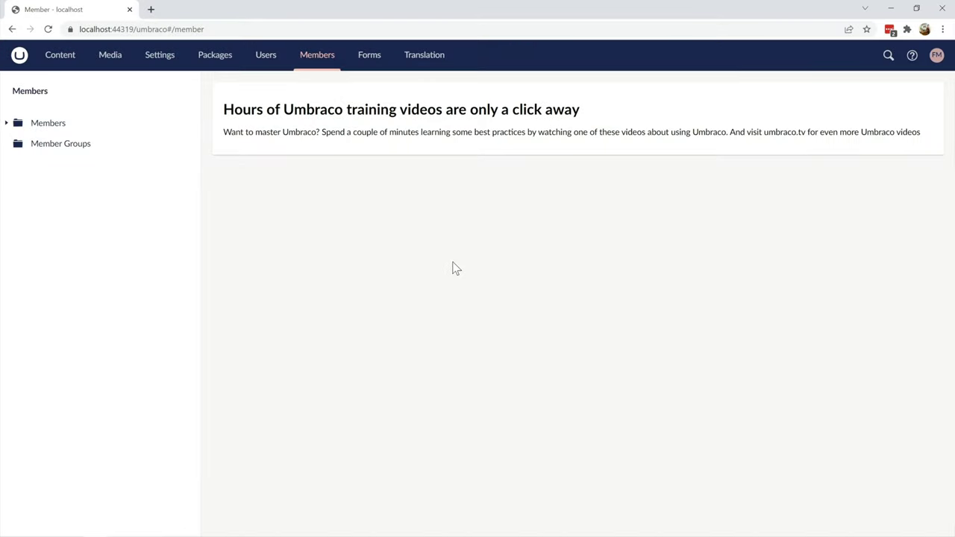
left_click(369, 55)
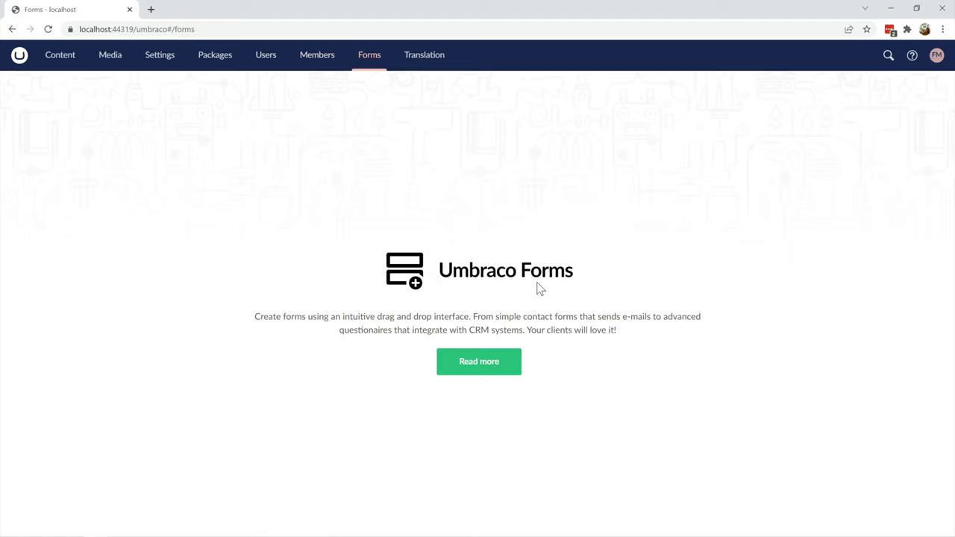
left_click(424, 56)
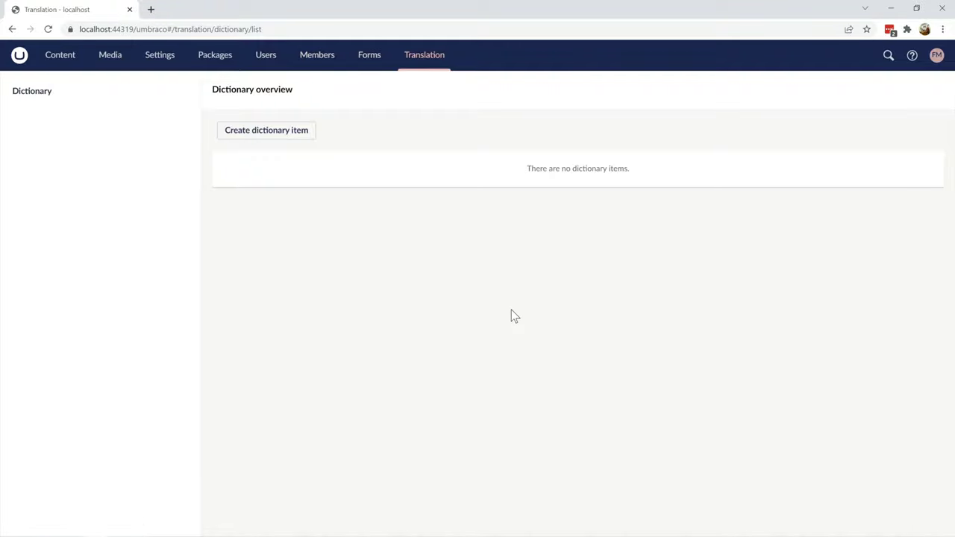
left_click(215, 55)
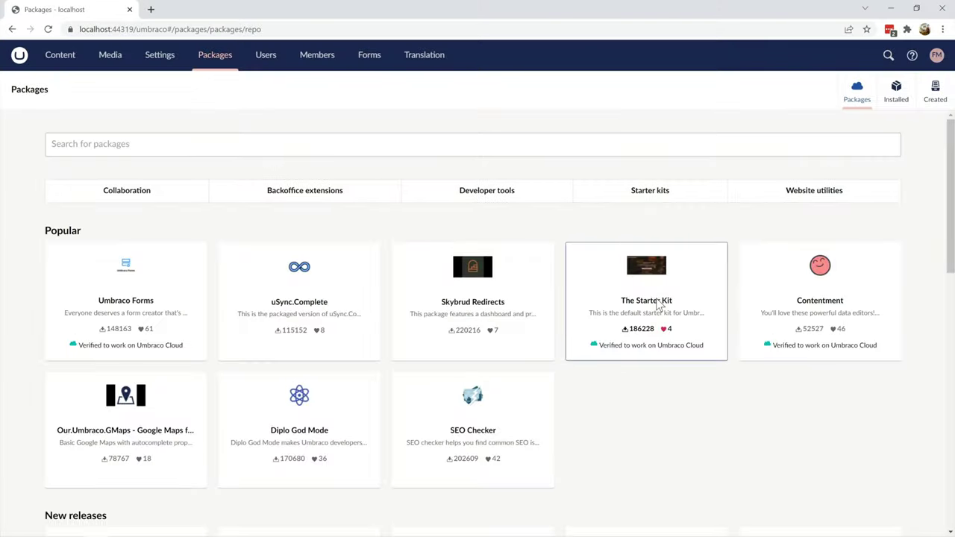
Step: Search packages for 'starter kit', open The Starter Kit, and select its dotnet add package command
mouse_move(949, 239)
left_mouse_down()
mouse_move(949, 385)
mouse_move(946, 320)
mouse_move(917, 224)
left_mouse_up()
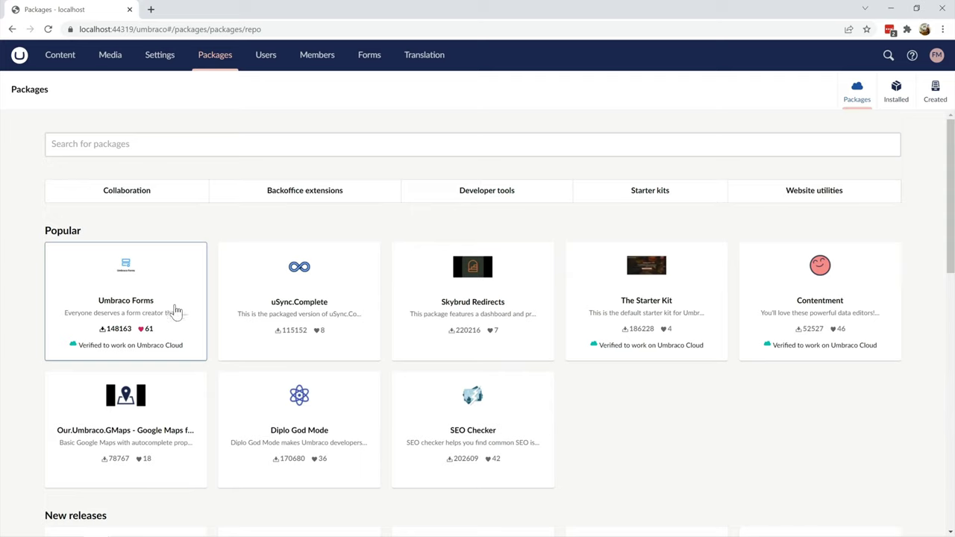
left_click(182, 137)
type("s")
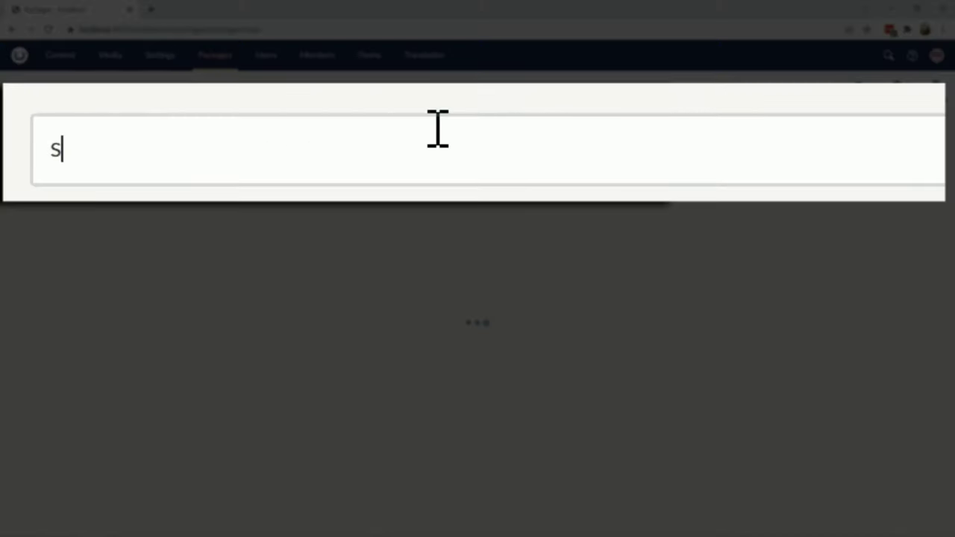
type("tarter")
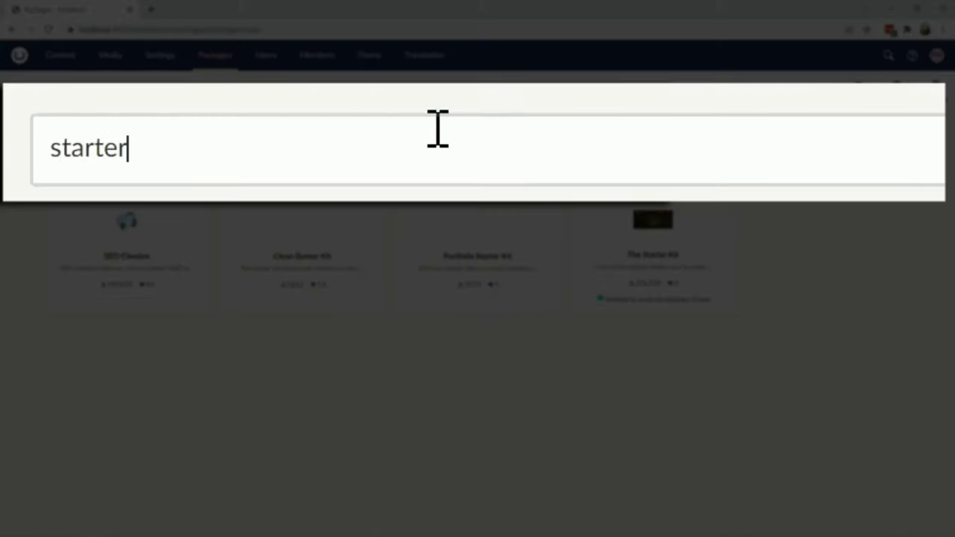
type(" kit")
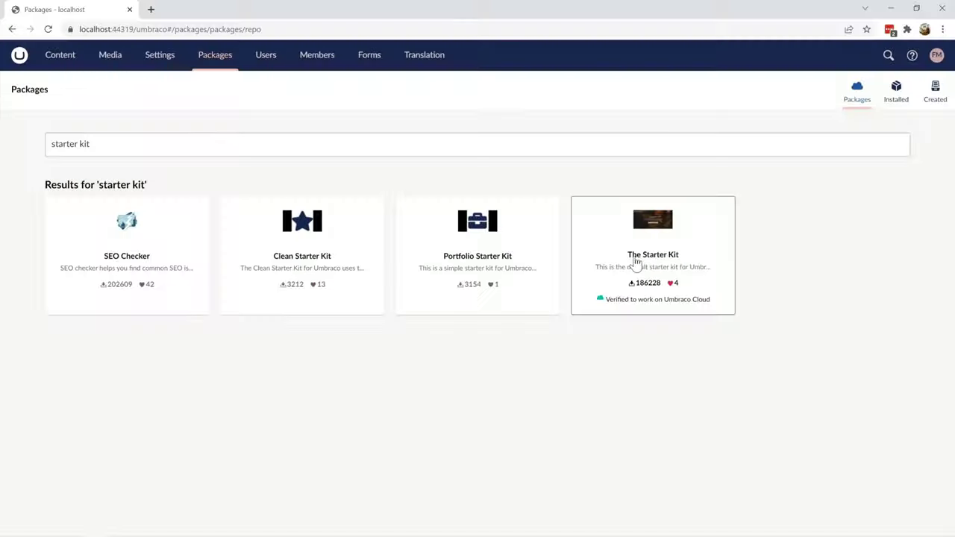
left_click(635, 261)
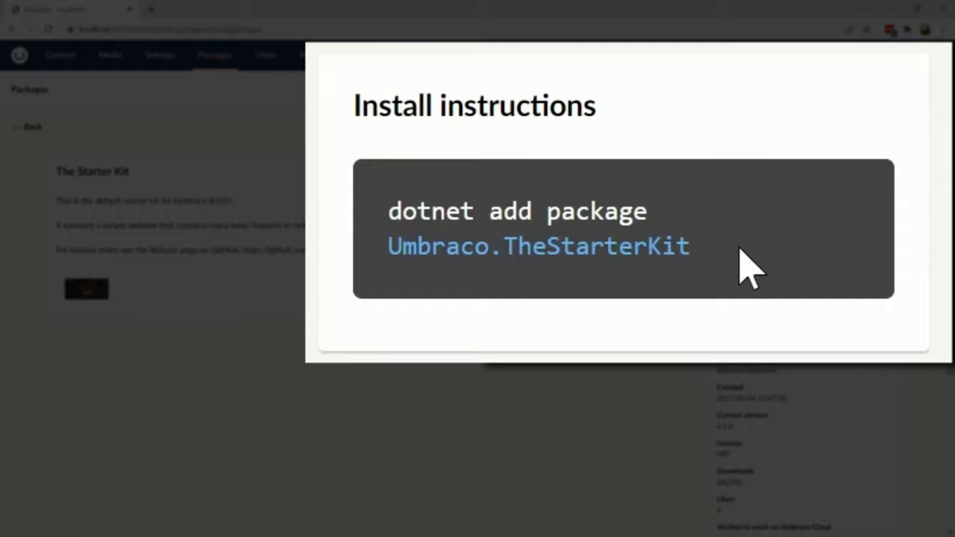
left_click_drag(692, 250, 397, 196)
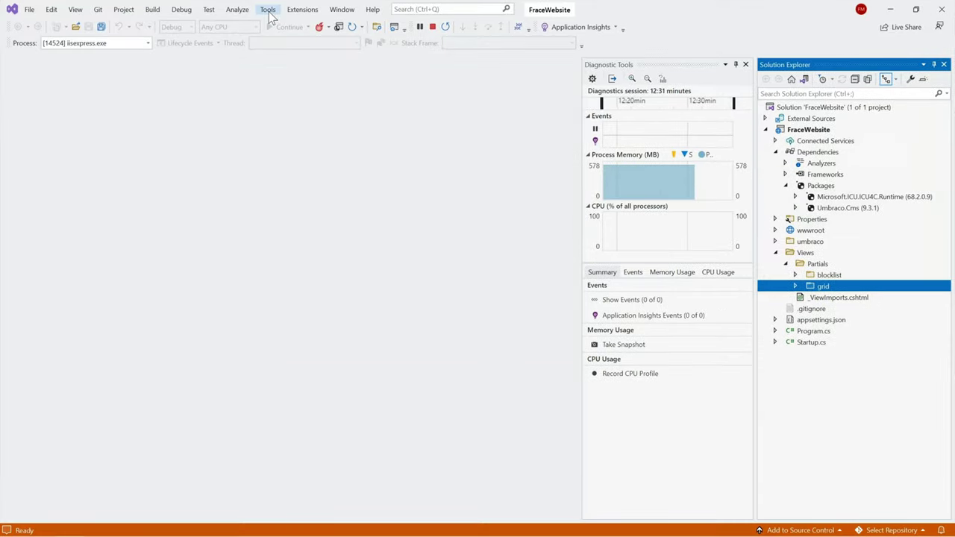
Step: Open a Developer Command Prompt from Visual Studio's Tools menu
left_click(159, 18)
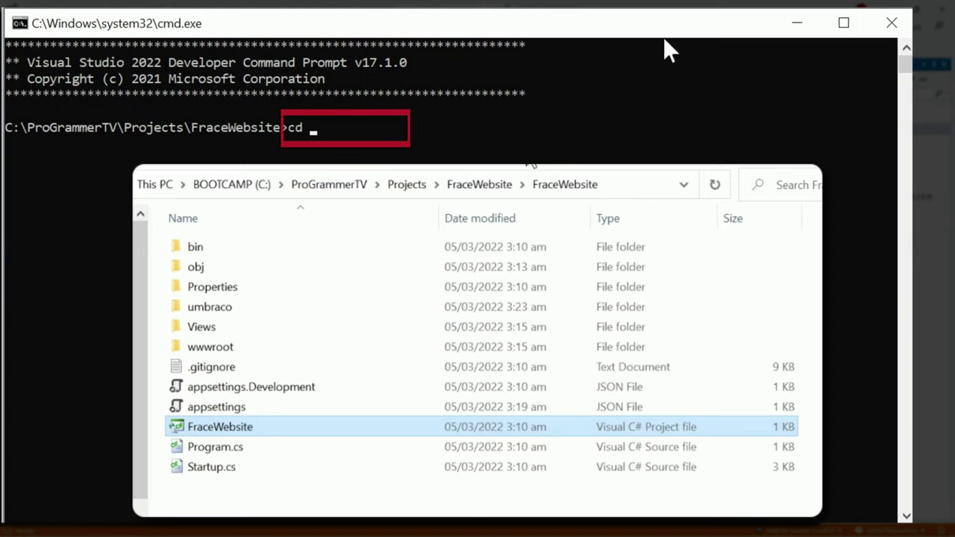
Step: Change into the FraceWebsite folder and run 'dotnet add package Umbraco.TheStarterKit'
type("raceWeb")
type("site")
key("Return")
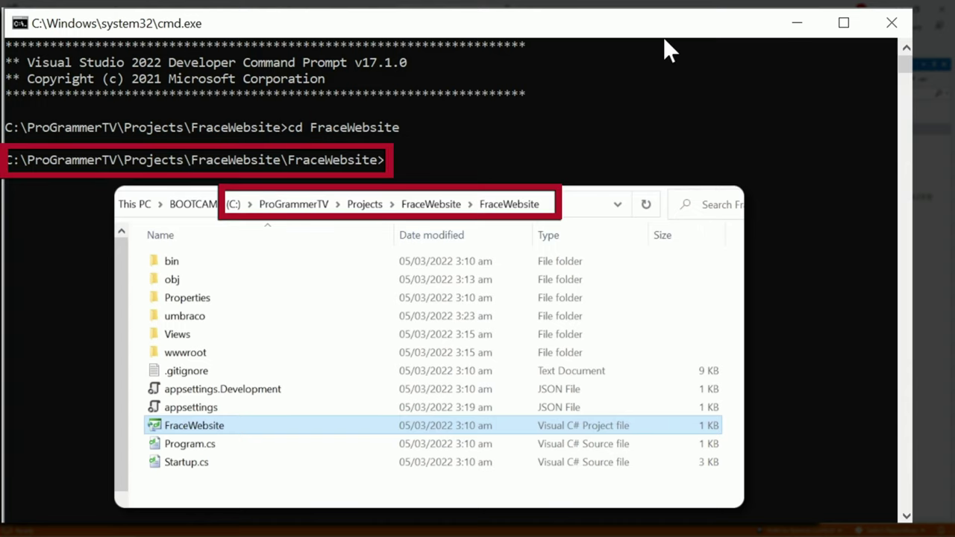
type("dotnet add package Umbraco.TheStarterKit")
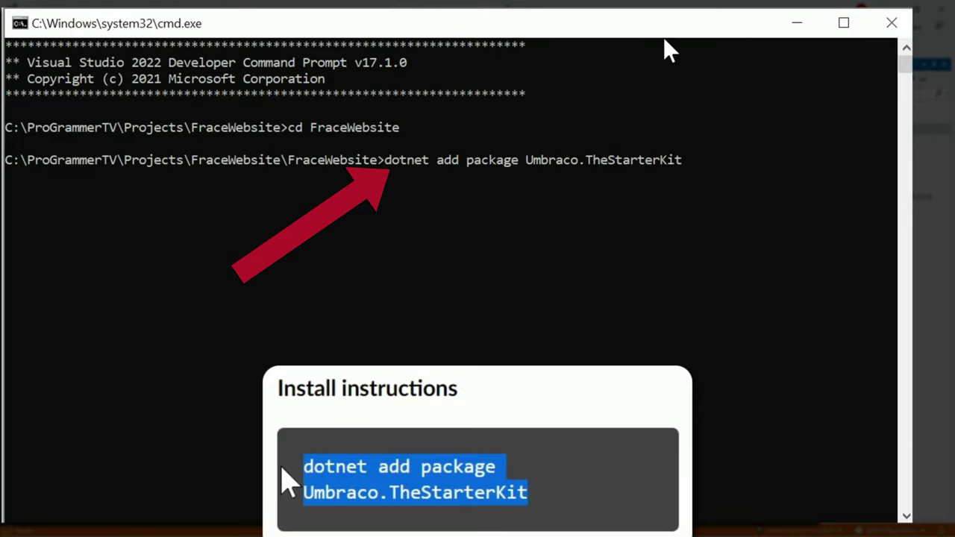
key("Return")
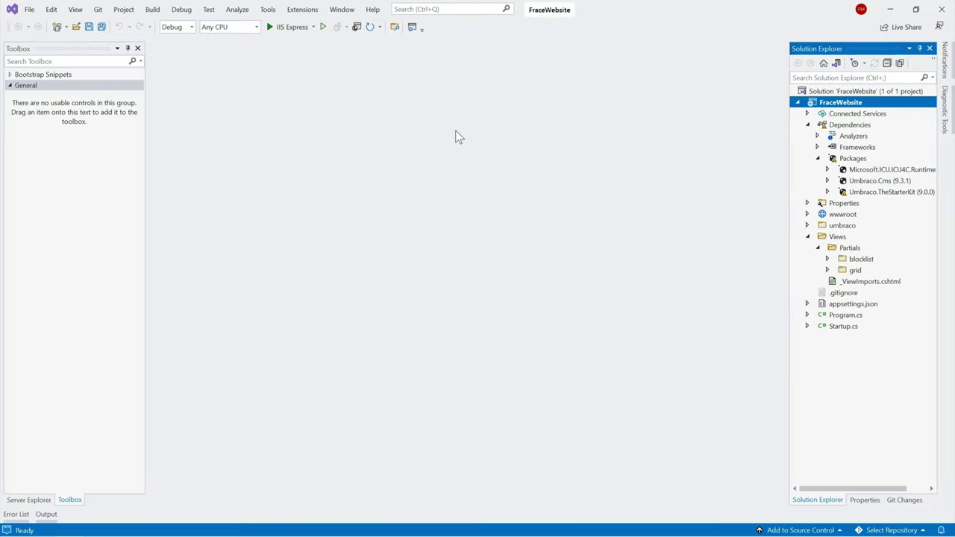
Step: Build and launch the site to show the Umbraco Sample Site home page at localhost:44319
key("F5")
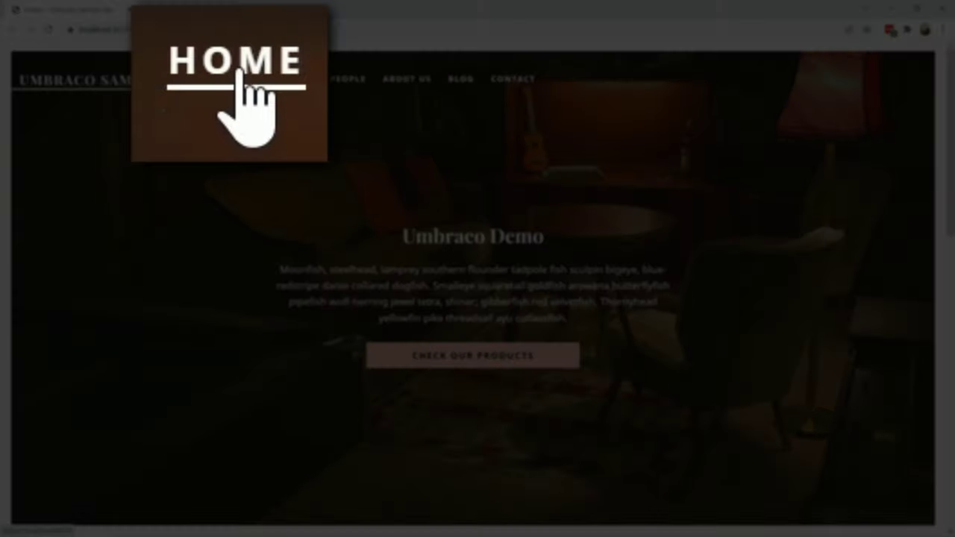
Step: Browse the sample site's Home, Products and People pages, scrolling through each
left_click(232, 82)
left_click(273, 86)
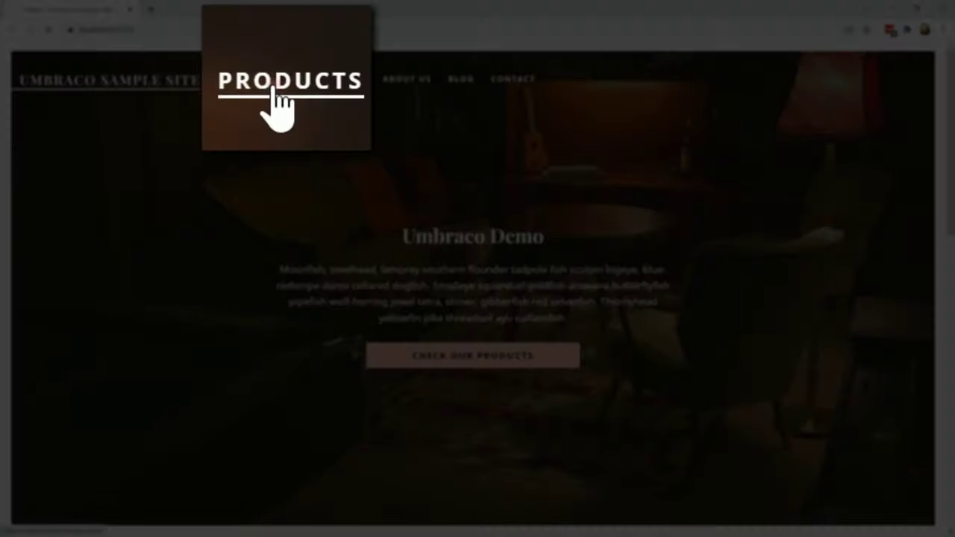
scroll(502, 281, "down", 3)
scroll(501, 281, "down", 2)
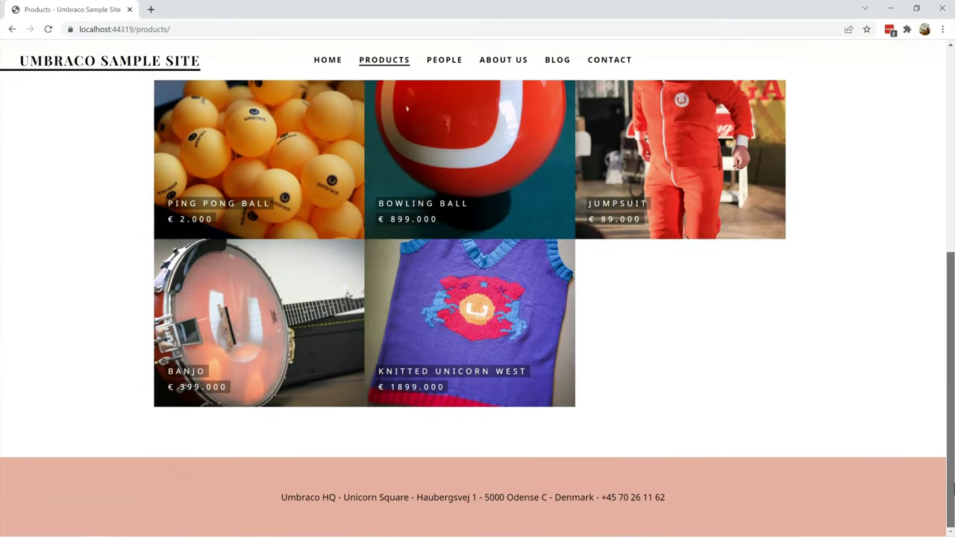
scroll(501, 281, "up", 5)
left_click(347, 79)
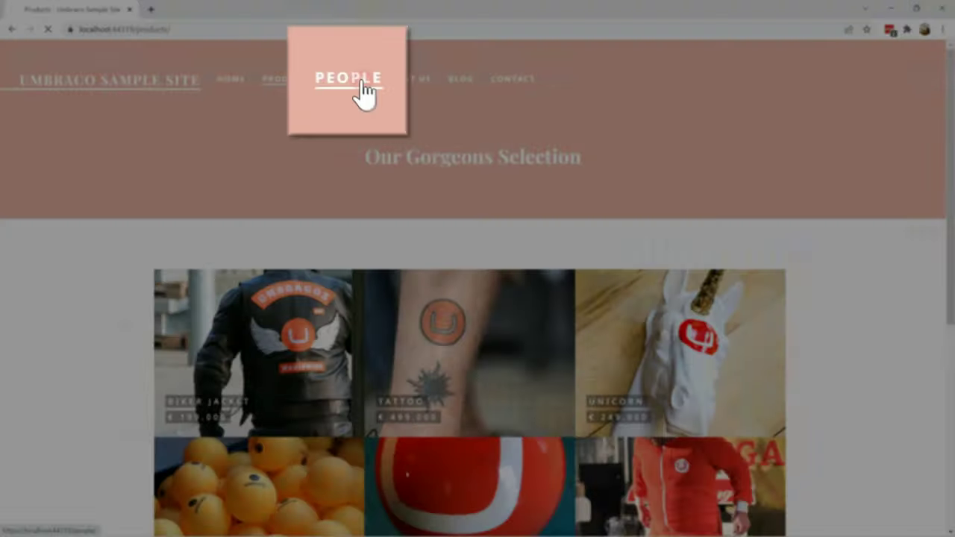
scroll(952, 167, "down", 2)
scroll(918, 371, "down", 10)
scroll(921, 198, "up", 7)
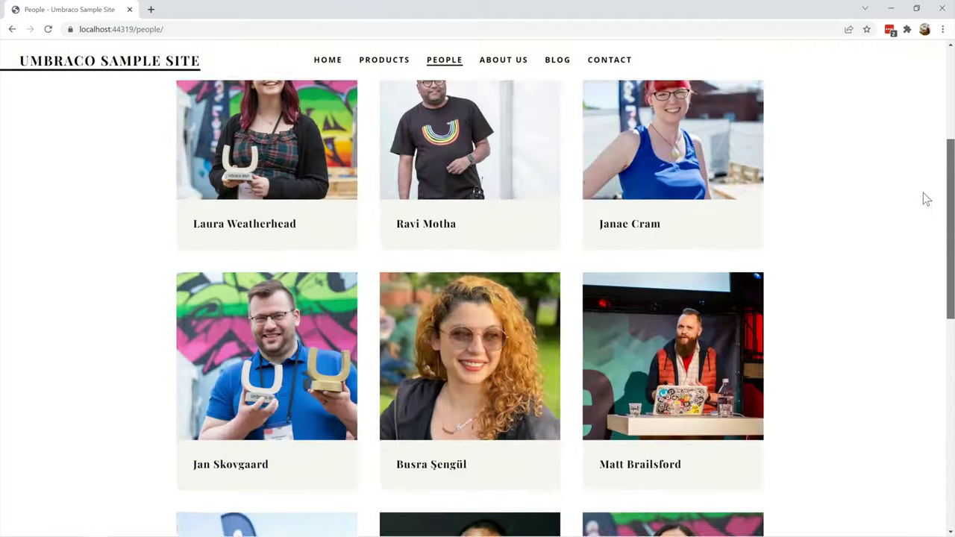
scroll(916, 91, "up", 3)
Step: Look through the About Us and Blog pages, finishing on the Contact page
left_click(403, 80)
scroll(938, 224, "down", 5)
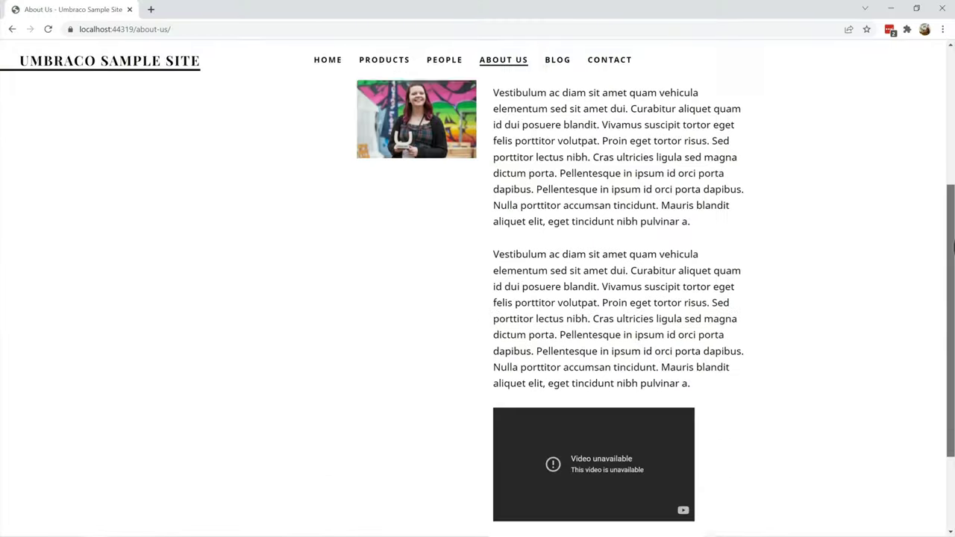
scroll(938, 94, "up", 5)
left_click(460, 79)
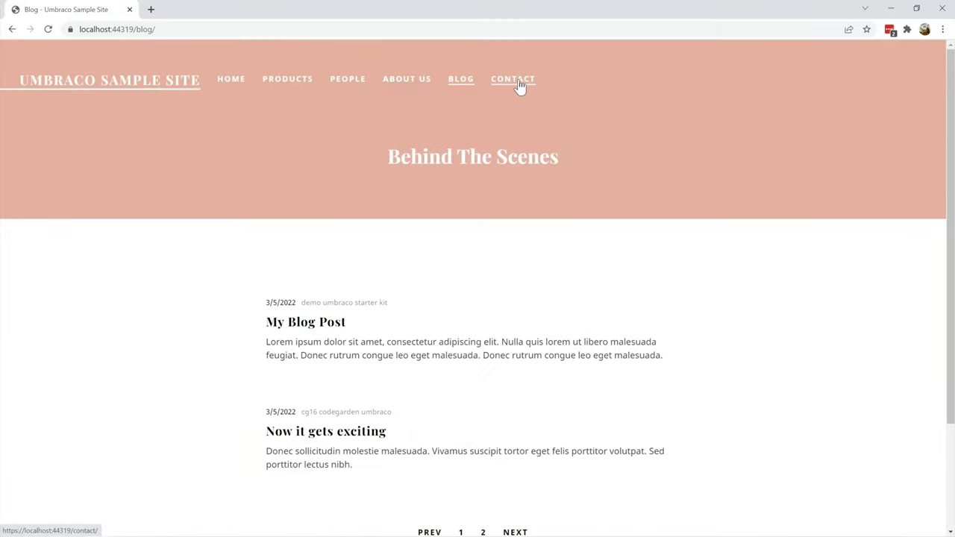
left_click(518, 85)
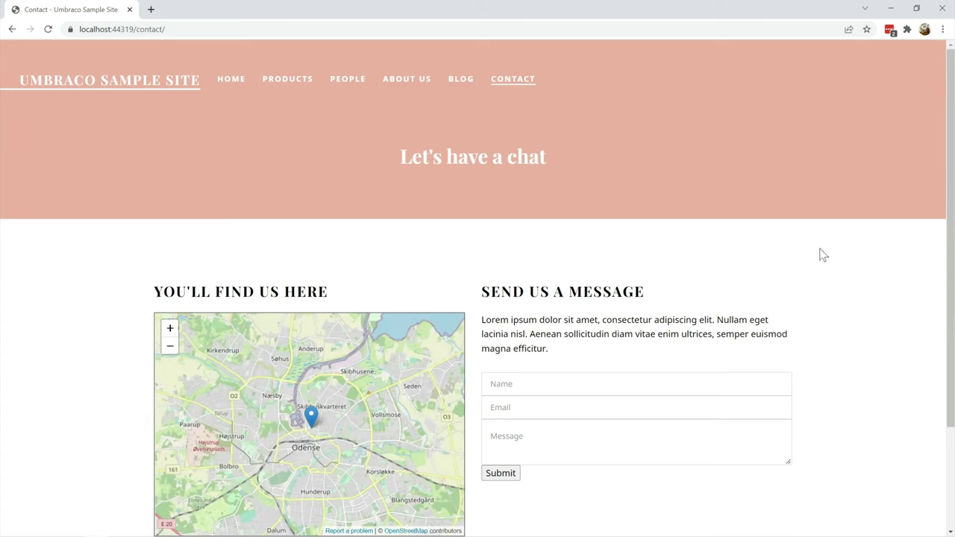
scroll(942, 179, "down", 3)
scroll(953, 291, "up", 2)
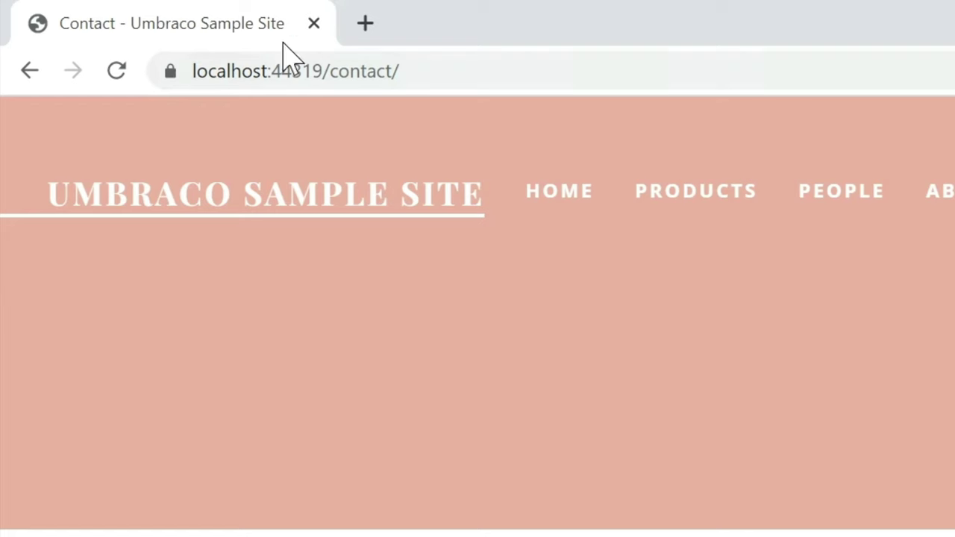
Step: Duplicate the site tab, load the backoffice at /umbraco and dismiss the welcome tour
right_click(103, 10)
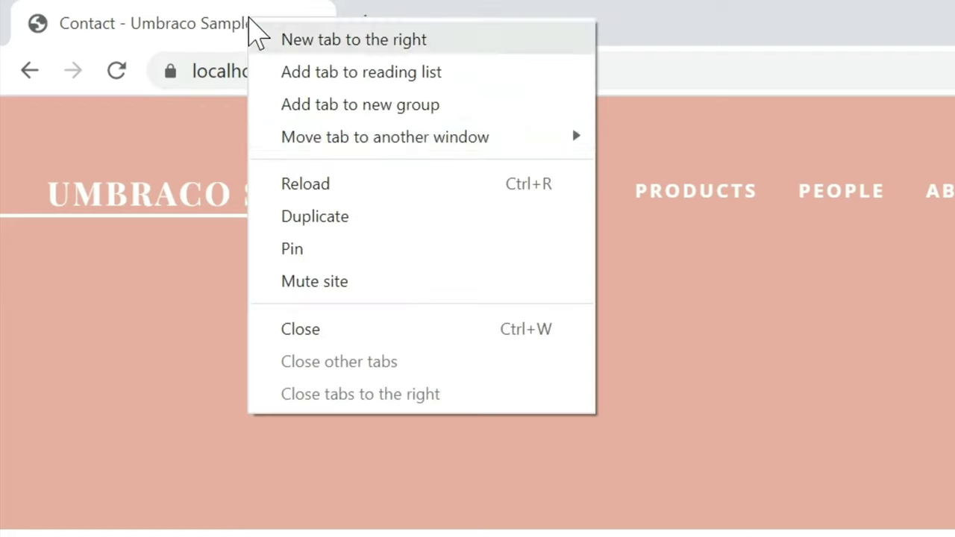
left_click(142, 91)
double_click(338, 71)
type("um")
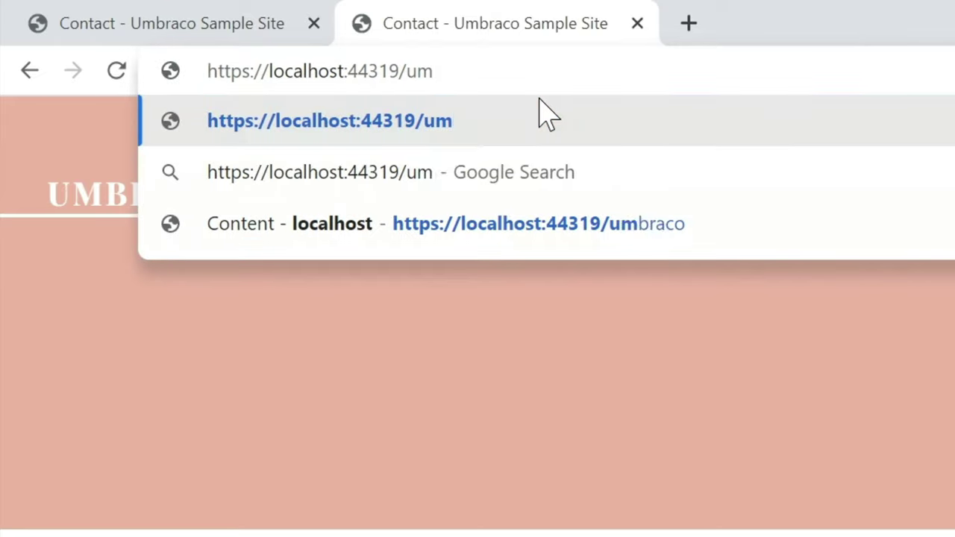
type("braco")
key("Return")
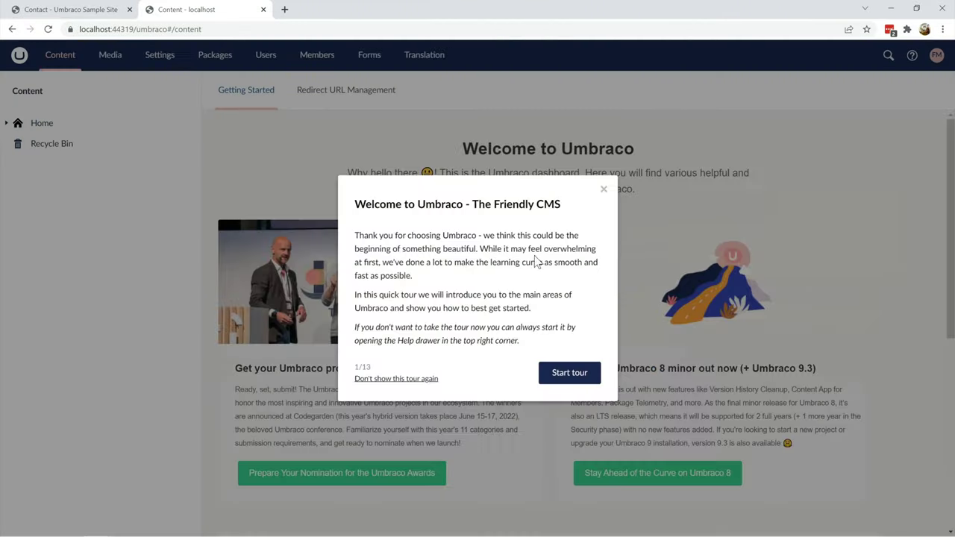
left_click(416, 380)
Step: Expand Home in the Content tree and open Products, then People
left_click(6, 122)
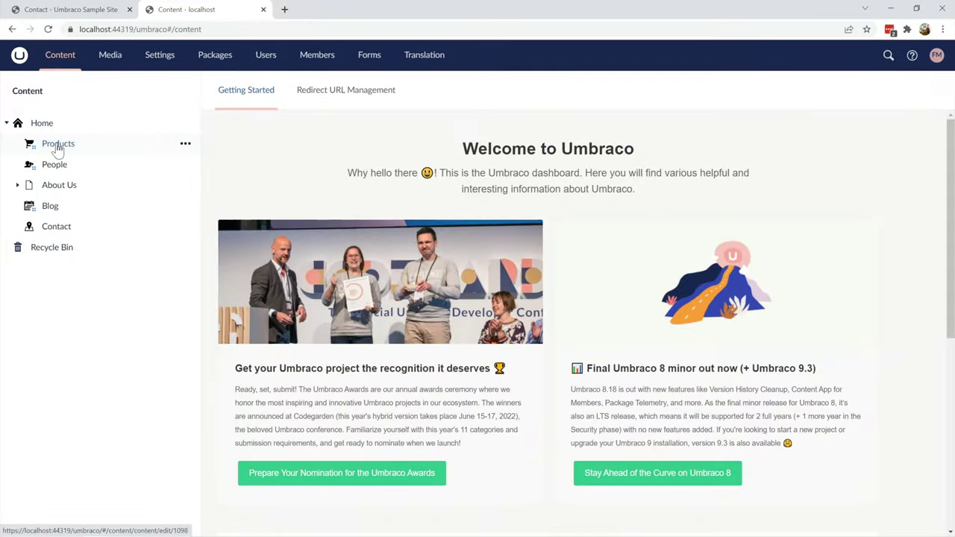
left_click(119, 307)
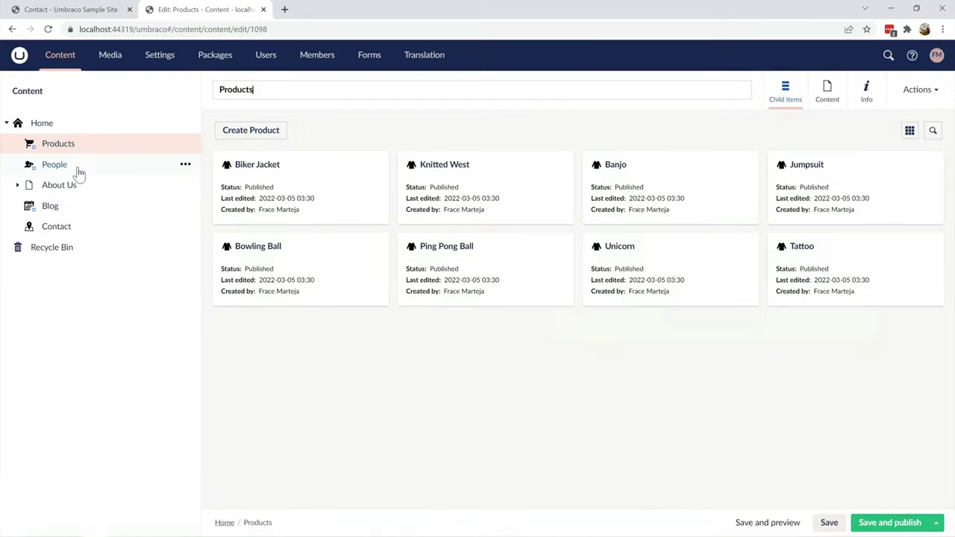
left_click(77, 170)
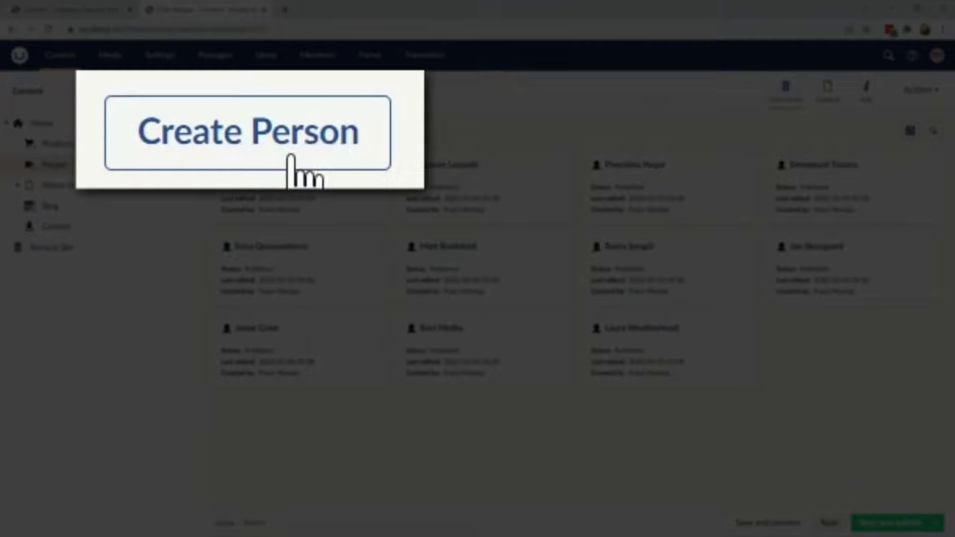
Step: Start a new person and enter a Department tag and the person's e-mail address
left_click(252, 133)
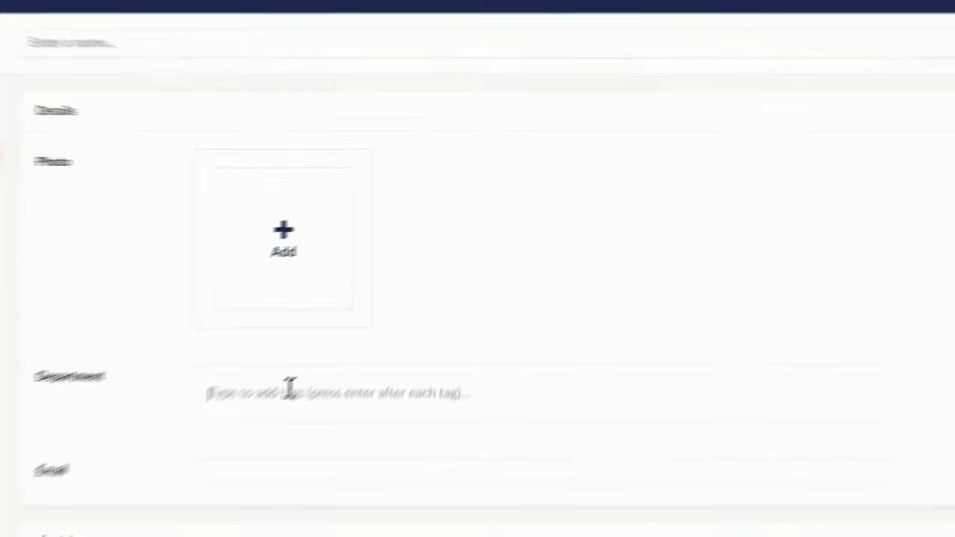
left_click(384, 312)
type("Ewan")
key("Return")
left_click(276, 403)
type("frace@")
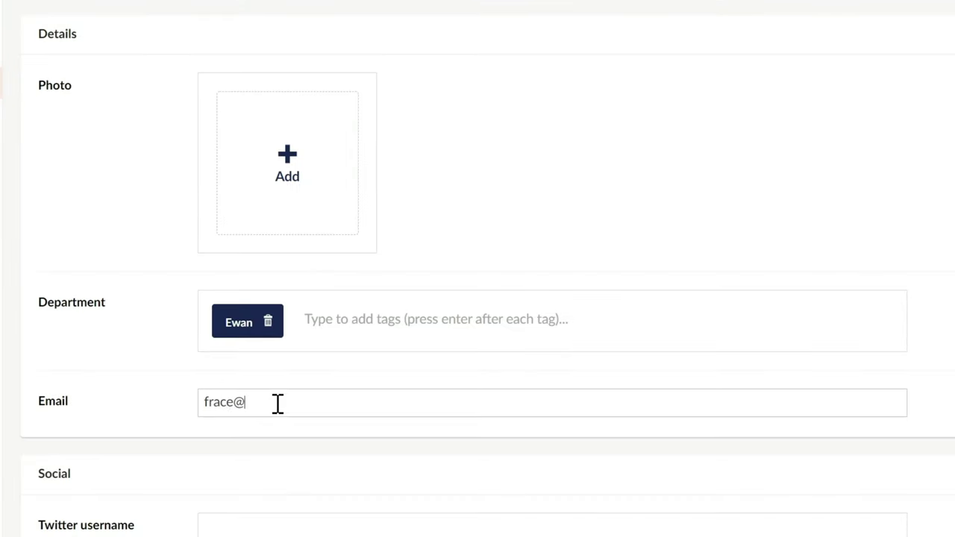
type("test.com")
Step: Enter the person's full name, then save and publish the new entry
scroll(608, 380, "down", 5)
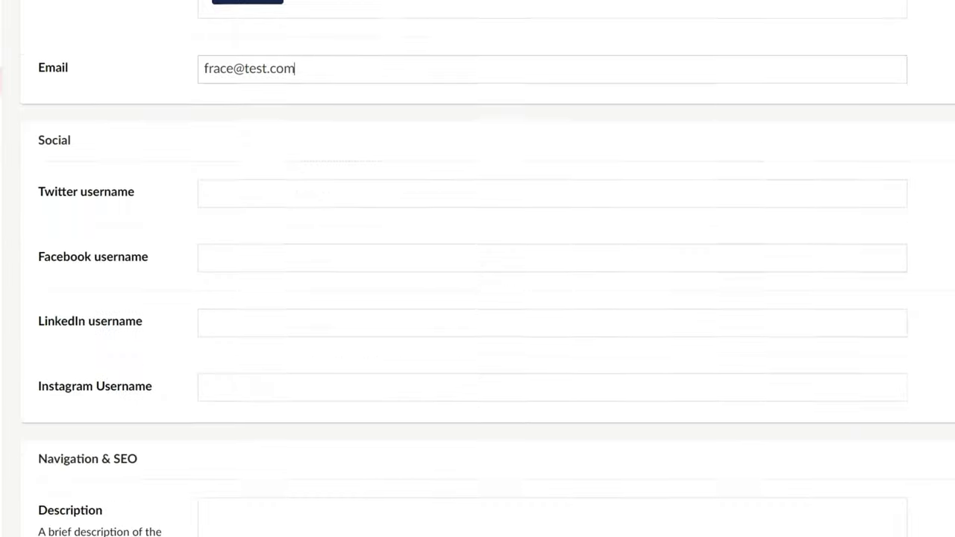
scroll(671, 224, "down", 4)
type("race C Marteja")
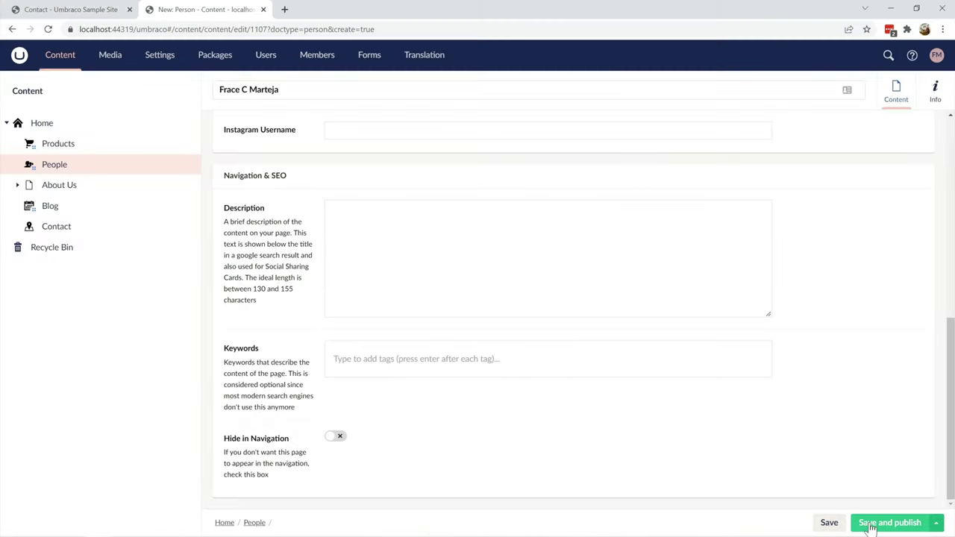
left_click(869, 527)
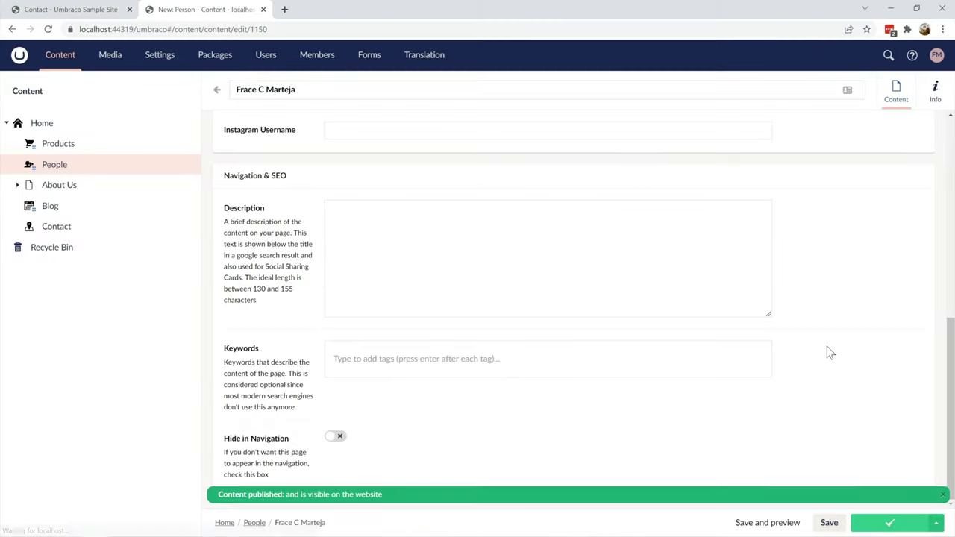
left_click(6, 159)
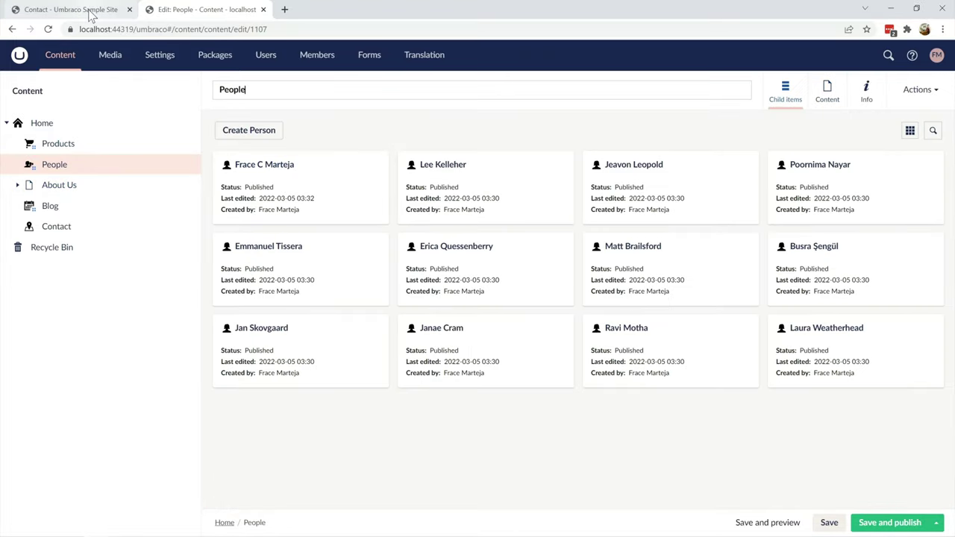
Step: Check the site's People page for the new person's card and e-mail, then return to the backoffice
left_click(88, 14)
left_click(348, 81)
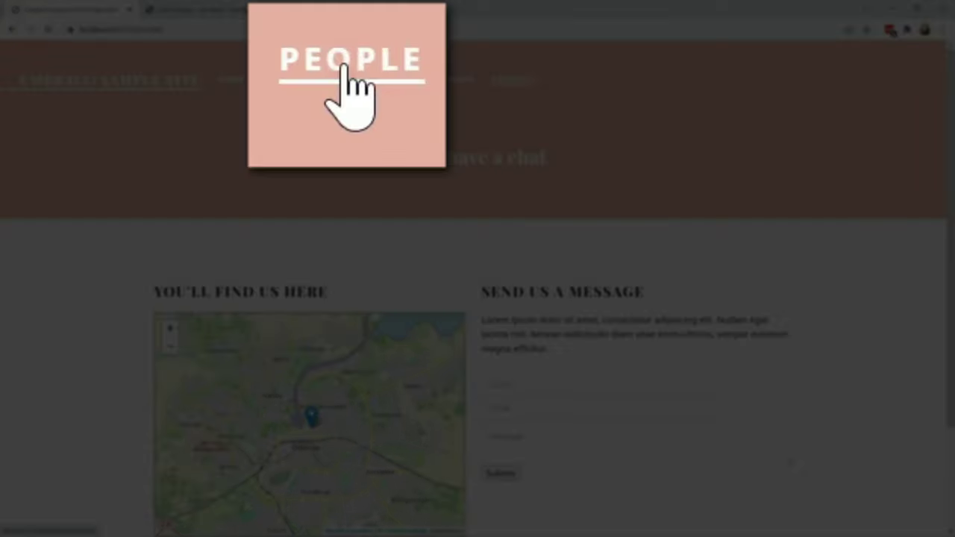
left_click_drag(945, 202, 951, 470)
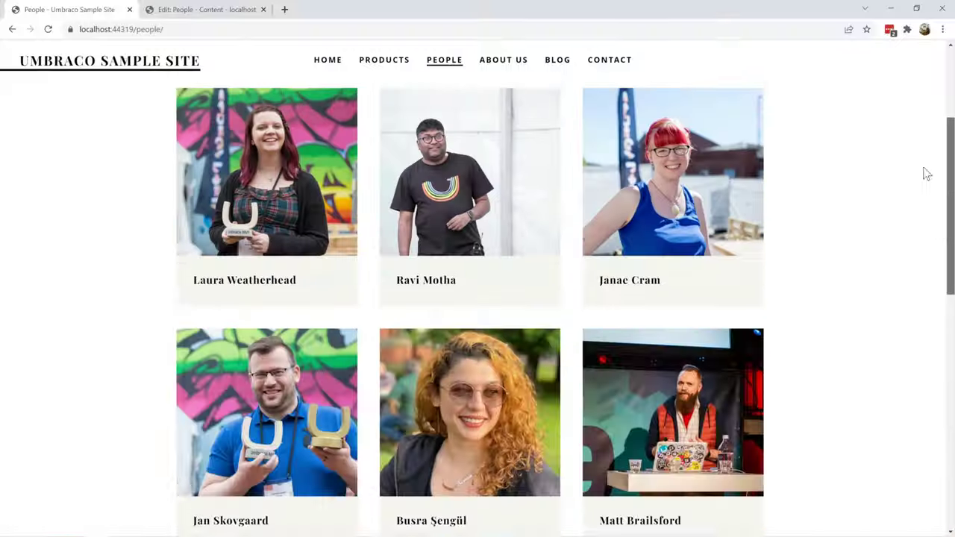
left_click(165, 9)
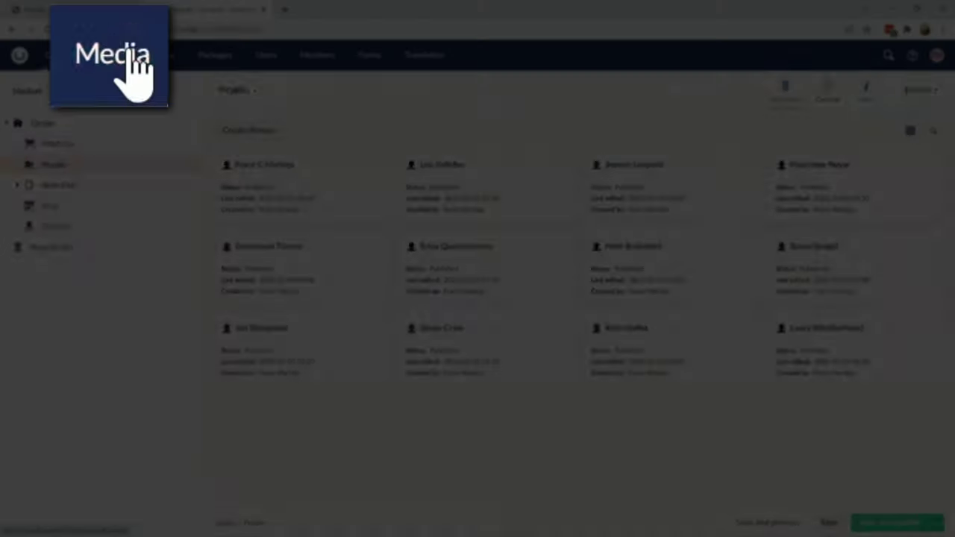
Step: In Media, view the Umbraco Campari Meeting Room image in the Design folder
left_click(110, 54)
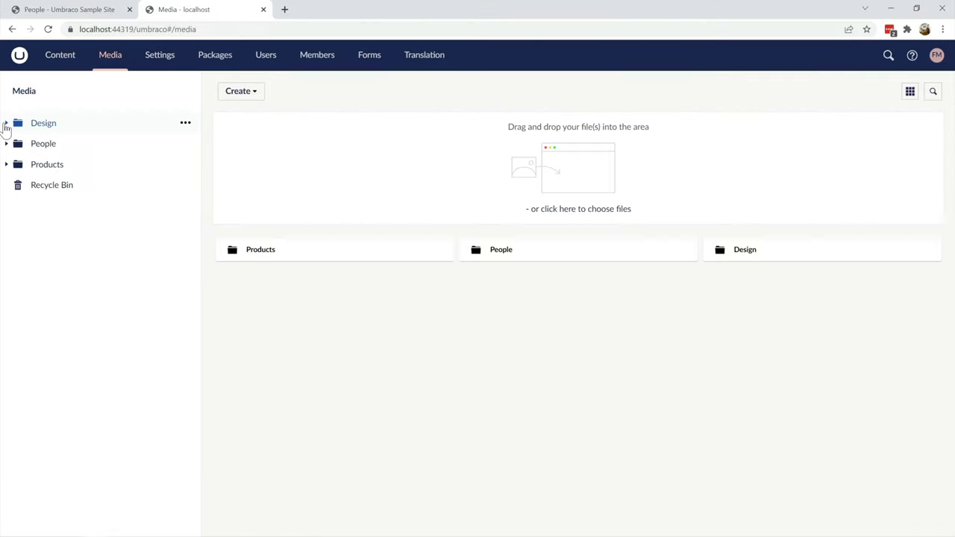
left_click(6, 123)
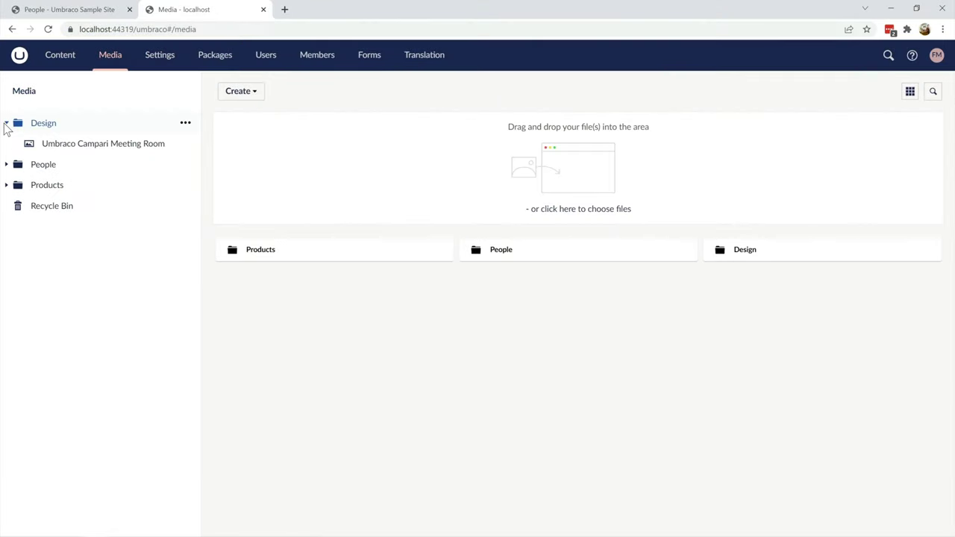
left_click(87, 147)
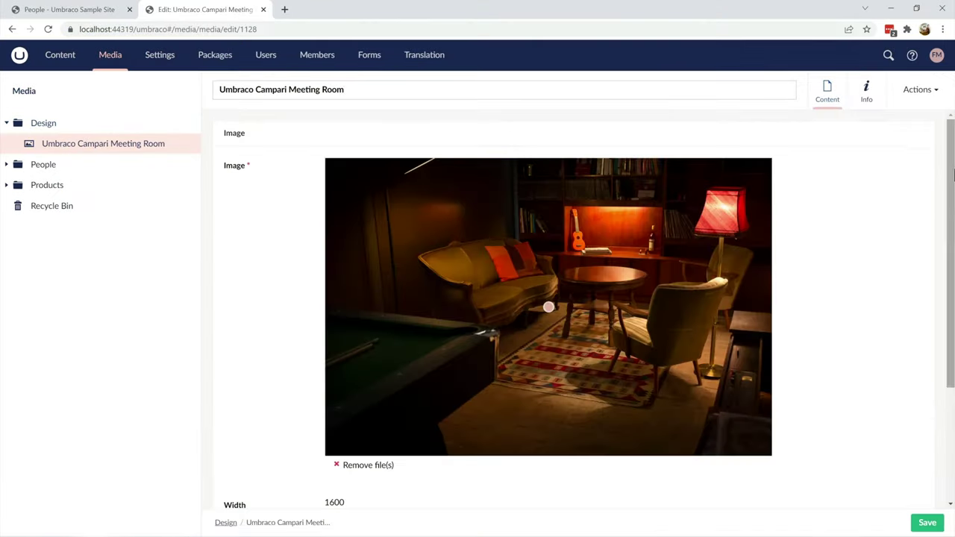
left_click_drag(950, 207, 944, 323)
scroll(944, 323, "up", 3)
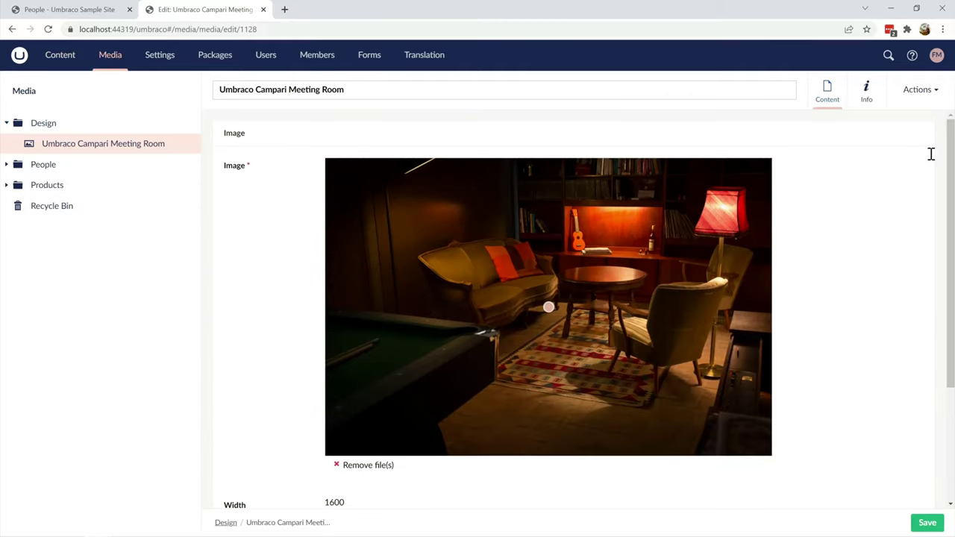
Step: View two People photos and the Biker Jacket and Tattoo product images, then open Settings
left_click(6, 164)
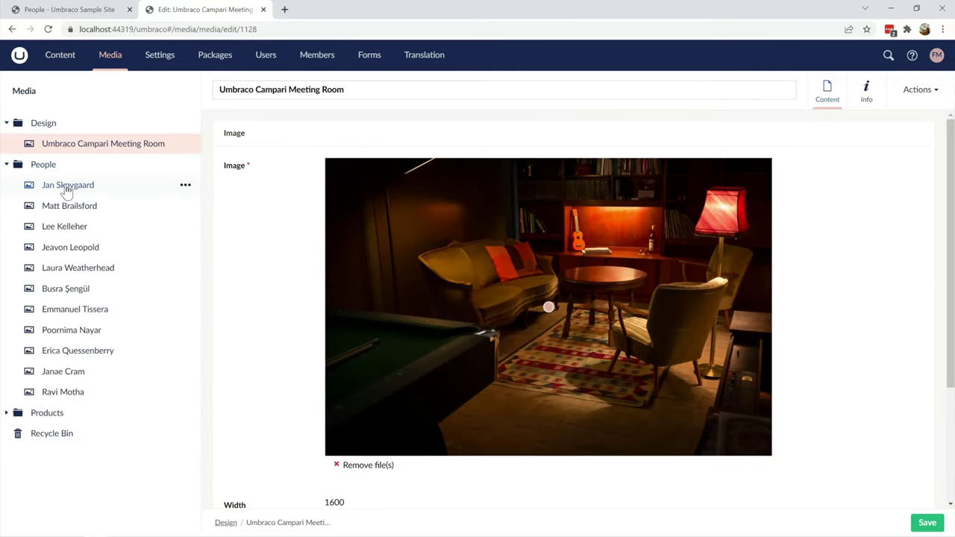
left_click(66, 187)
left_click(67, 203)
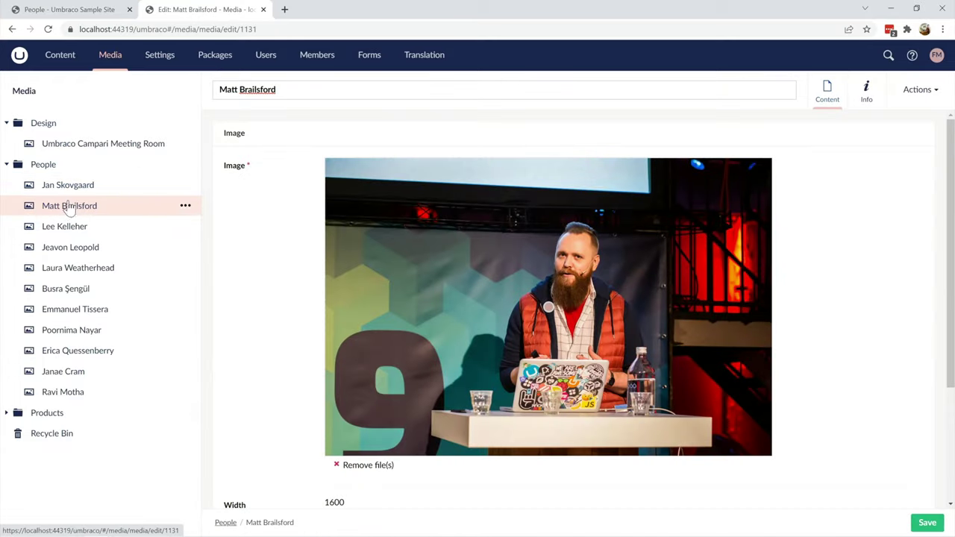
left_click(6, 412)
left_click(56, 437)
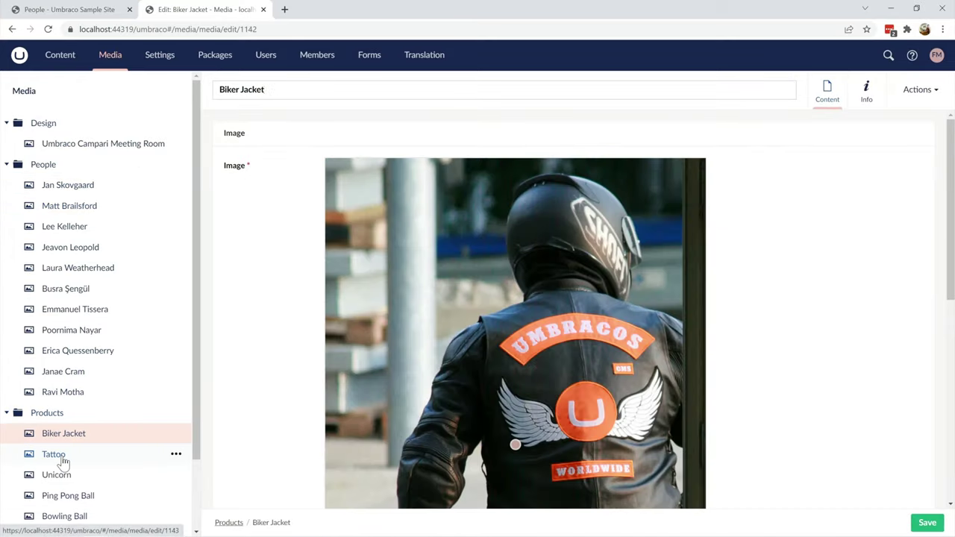
left_click(60, 457)
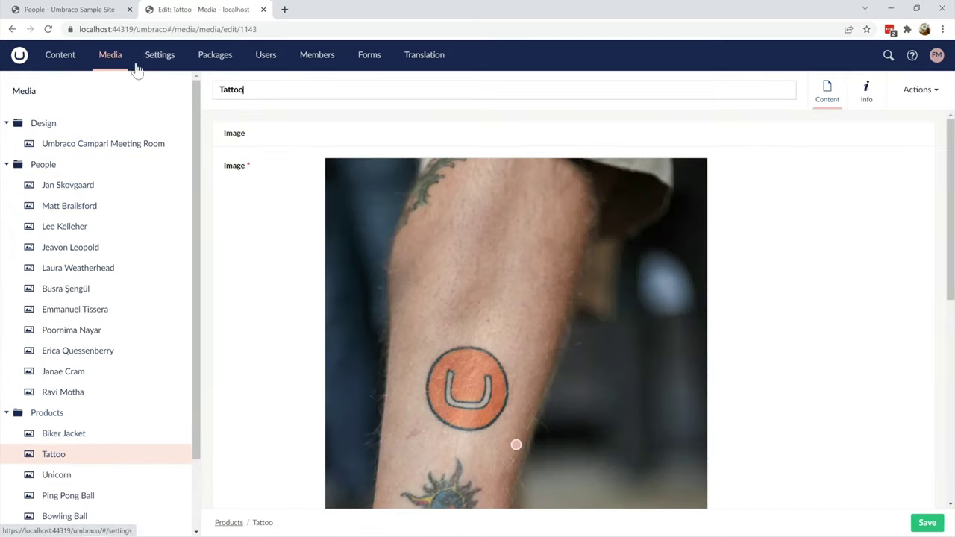
left_click(157, 57)
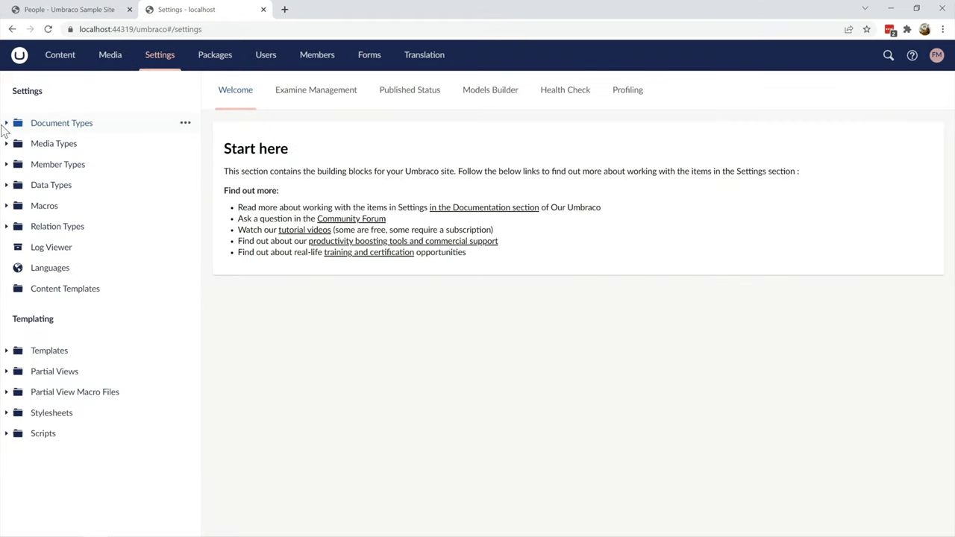
Step: Expand Document Types and view the Blog, Blogpost, Contact and Content Page types
left_click(6, 124)
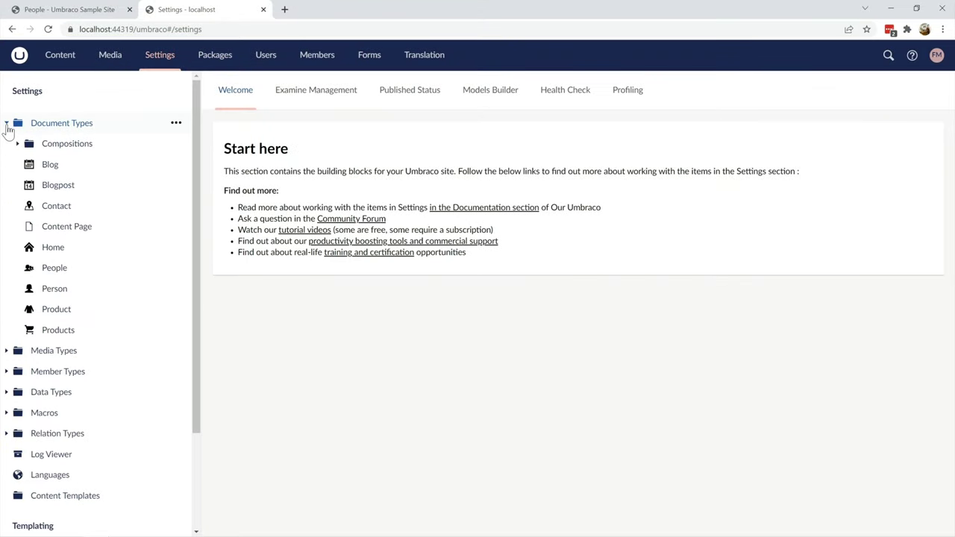
left_click(58, 166)
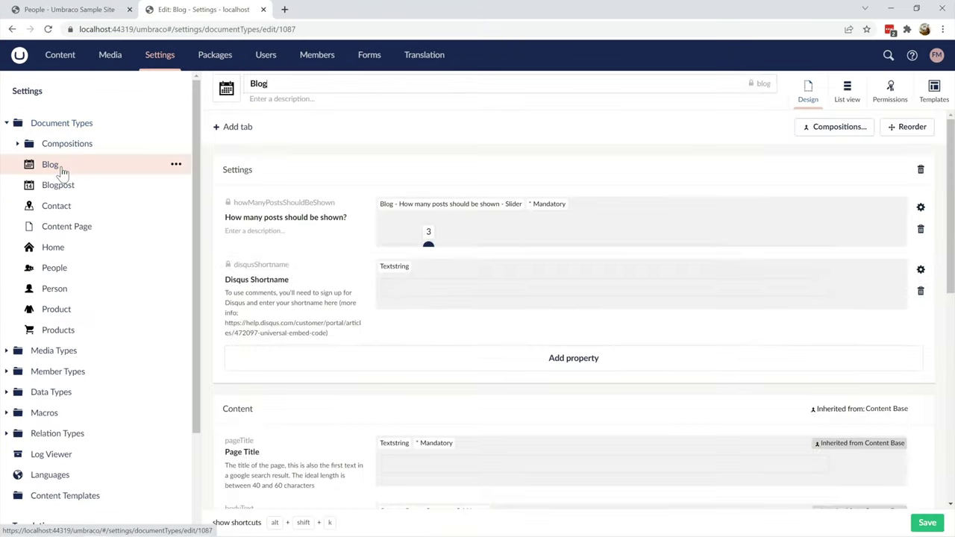
scroll(942, 375, "down", 3)
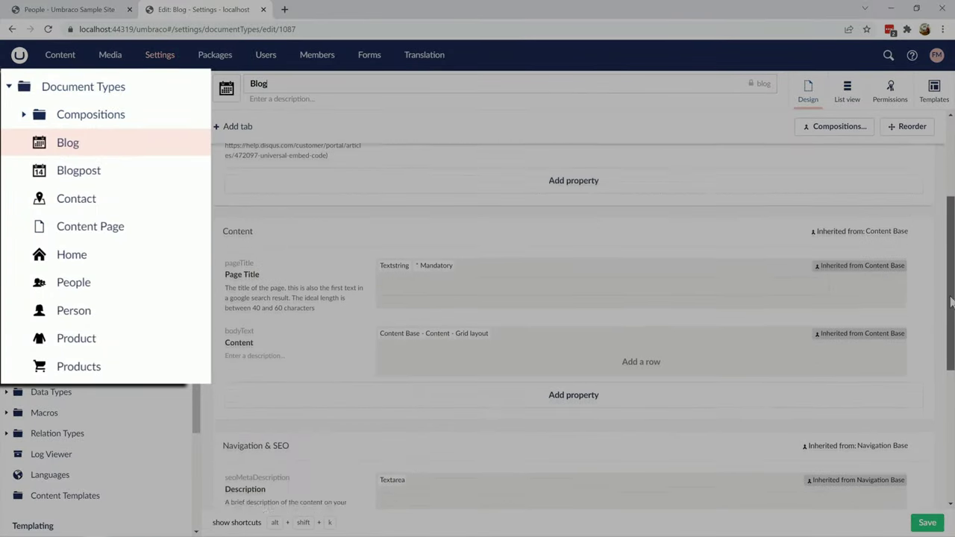
scroll(942, 374, "down", 2)
scroll(942, 375, "down", 2)
left_click(116, 171)
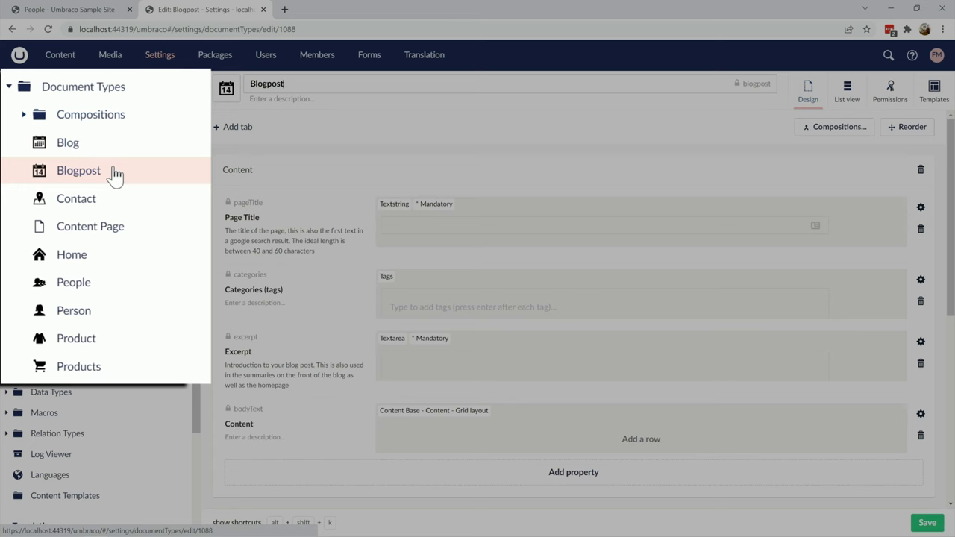
left_click(82, 198)
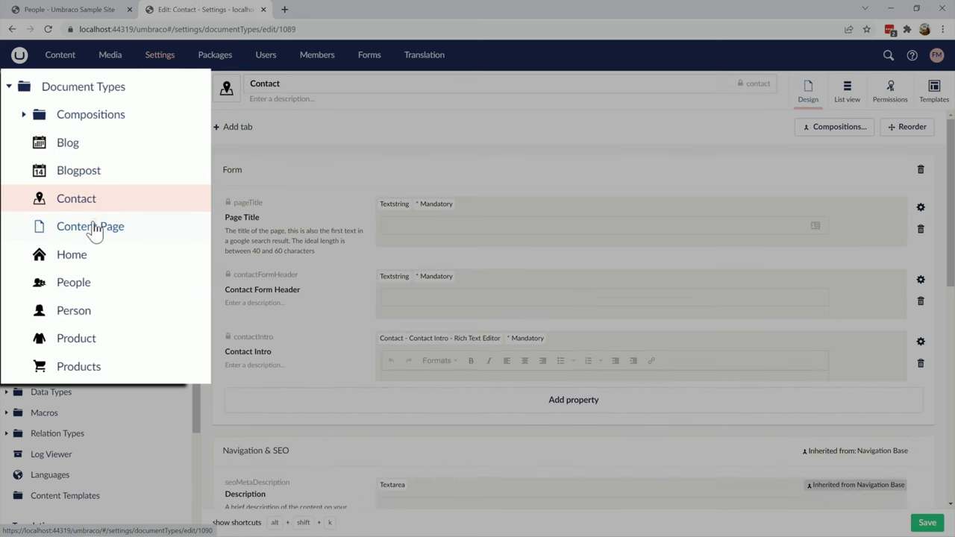
left_click(93, 228)
Step: View the Home, People, Person, Product and Products document types' properties
left_click(88, 261)
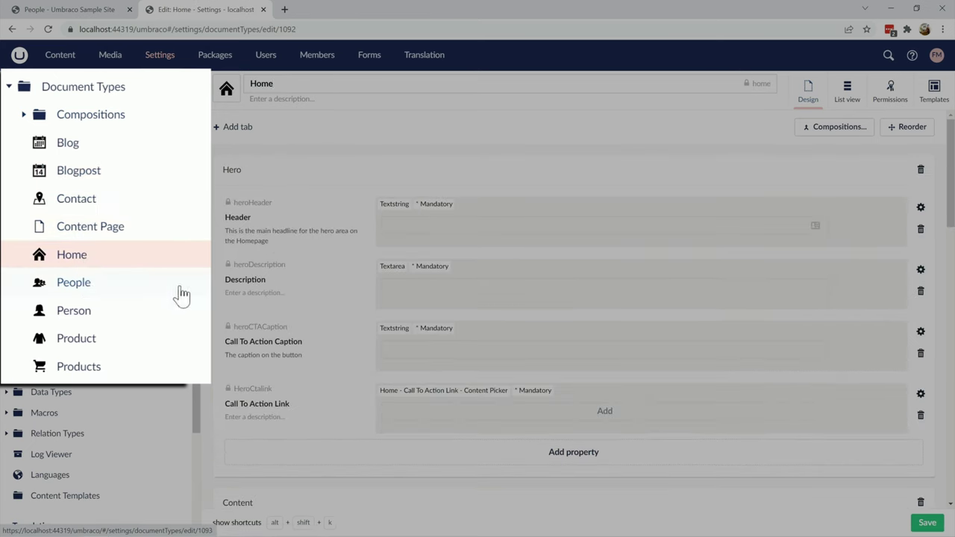
scroll(951, 299, "down", 5)
scroll(947, 358, "down", 5)
scroll(943, 417, "down", 5)
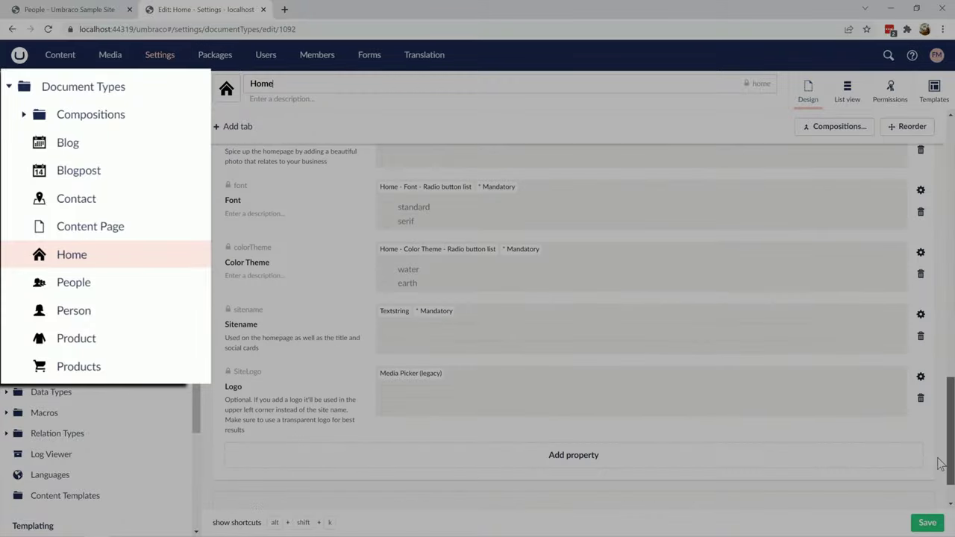
scroll(939, 477, "down", 5)
left_click(83, 287)
left_click(86, 315)
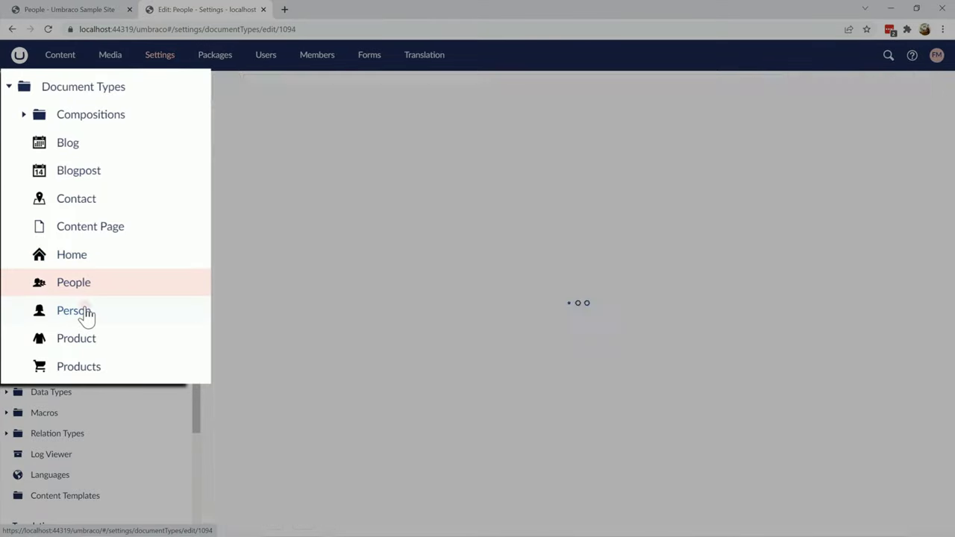
left_click(99, 343)
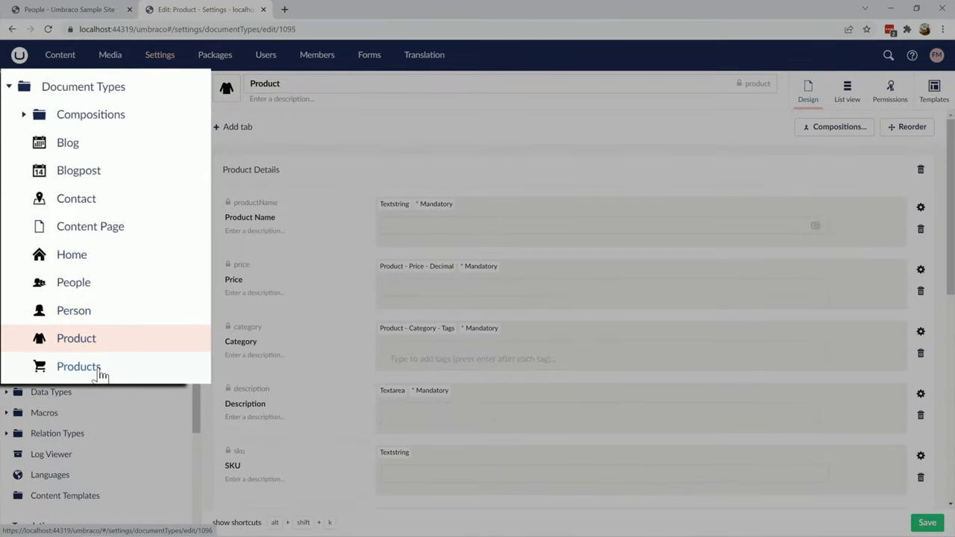
left_click(100, 370)
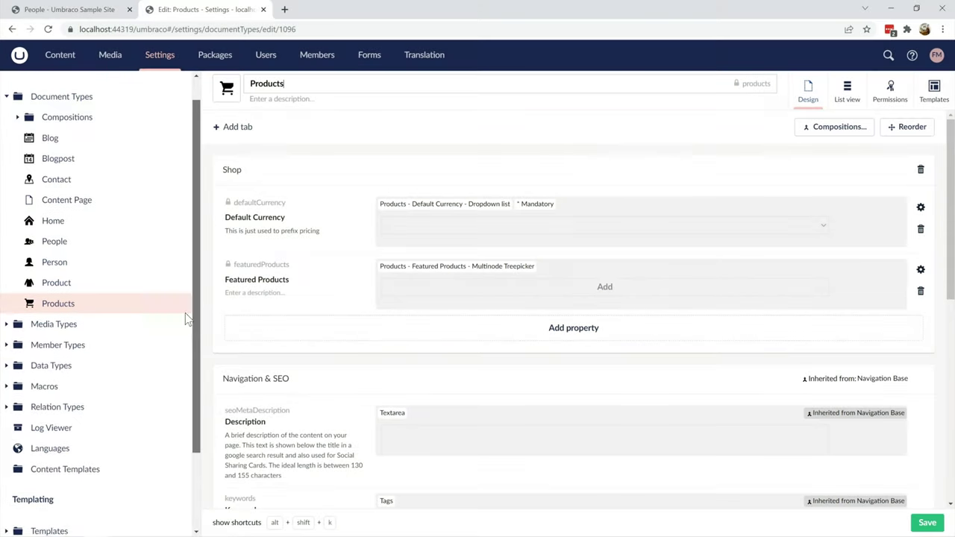
scroll(186, 321, "down", 3)
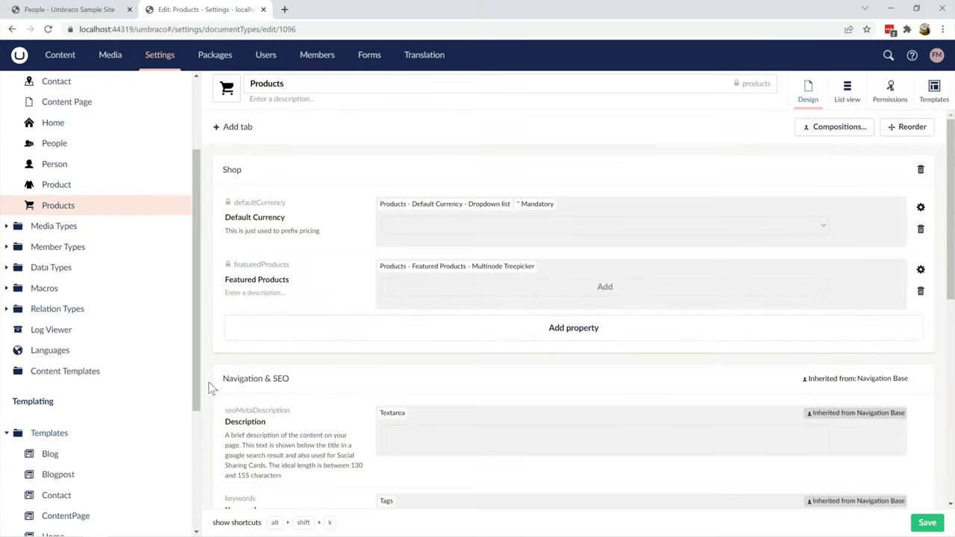
scroll(187, 447, "down", 3)
Step: Review the Blog, Blogpost, Contact, ContentPage, Home and Master template code, scrolling through master.cshtml
scroll(74, 336, "down", 1)
left_click(49, 284)
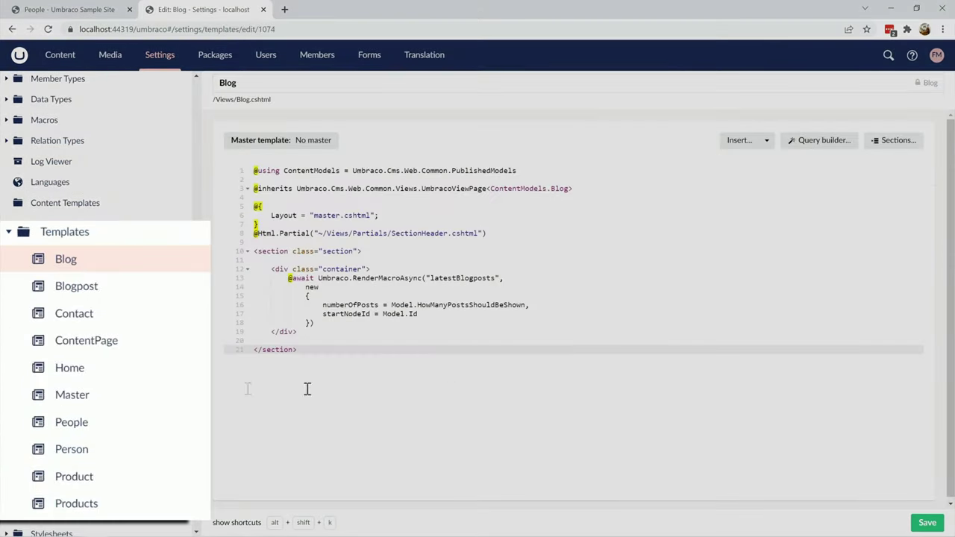
left_click(93, 290)
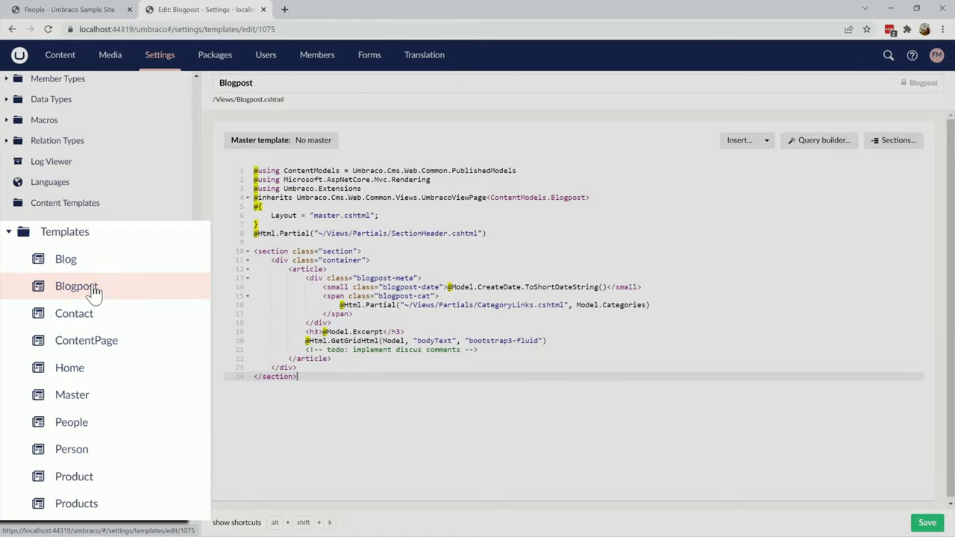
left_click(88, 314)
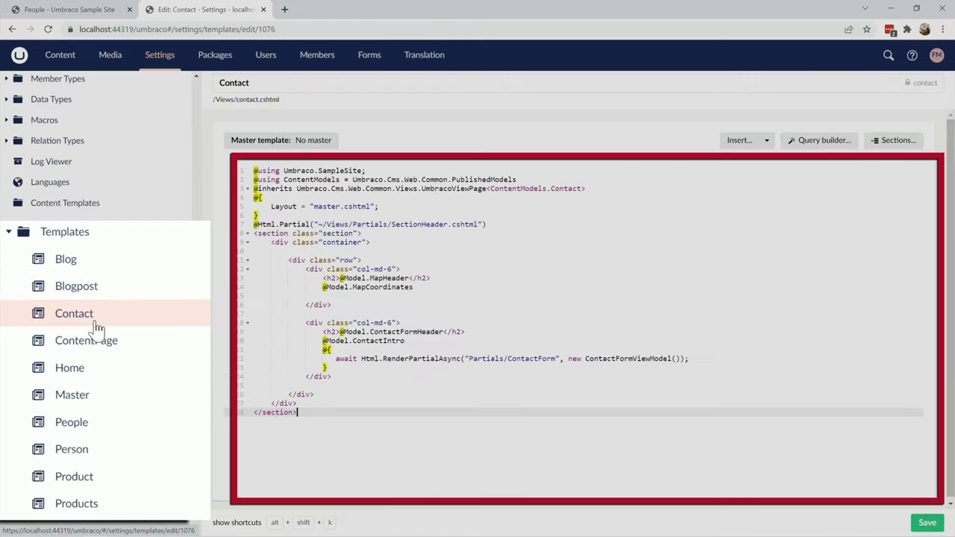
left_click(112, 343)
left_click(105, 369)
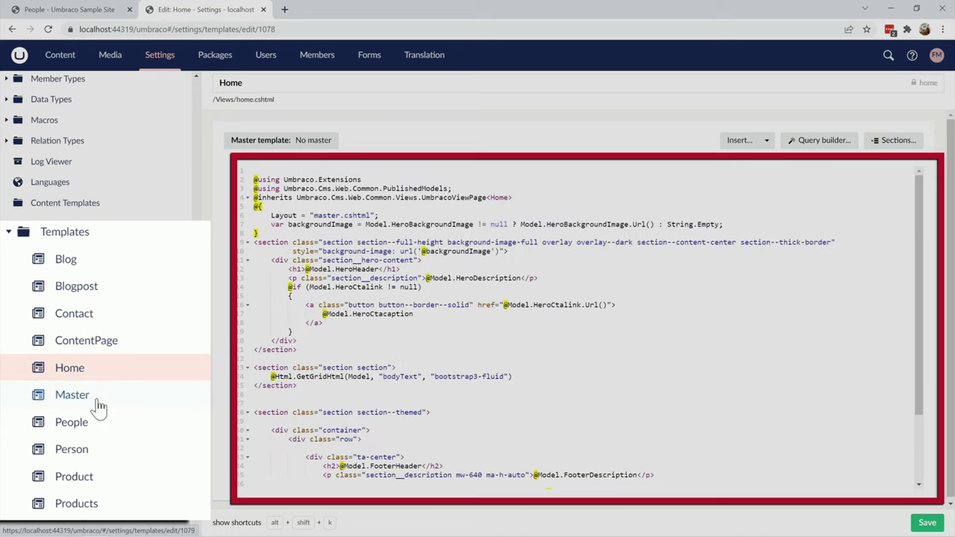
left_click(99, 408)
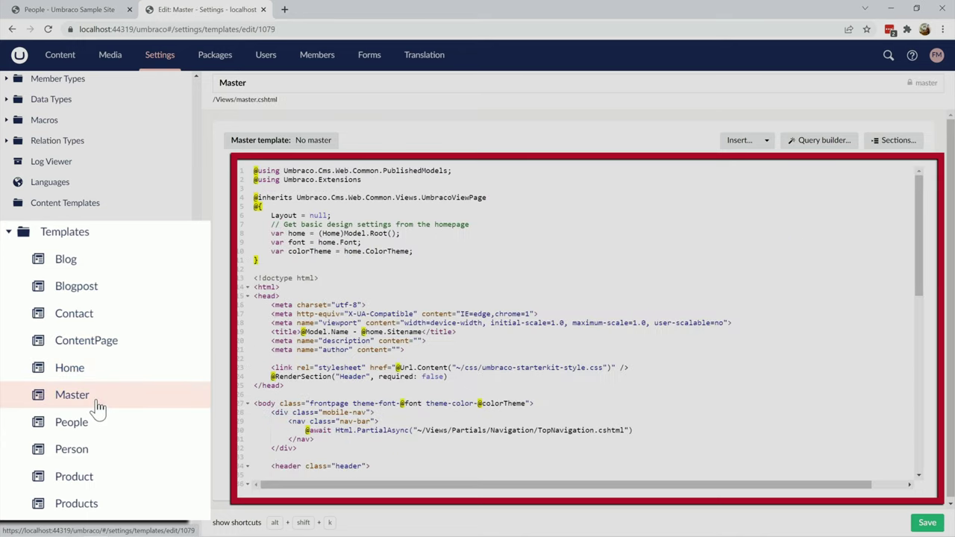
scroll(899, 394, "down", 5)
scroll(900, 433, "down", 5)
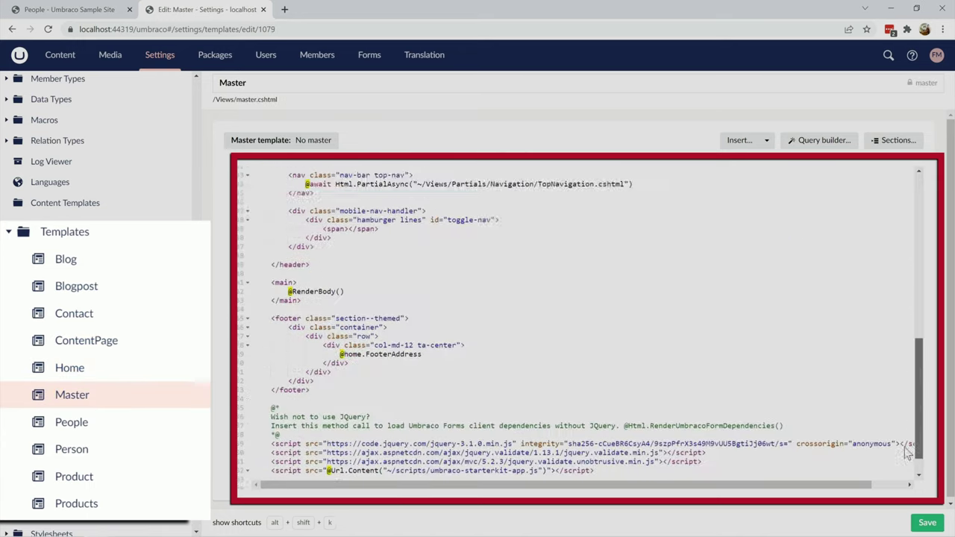
scroll(898, 463, "down", 5)
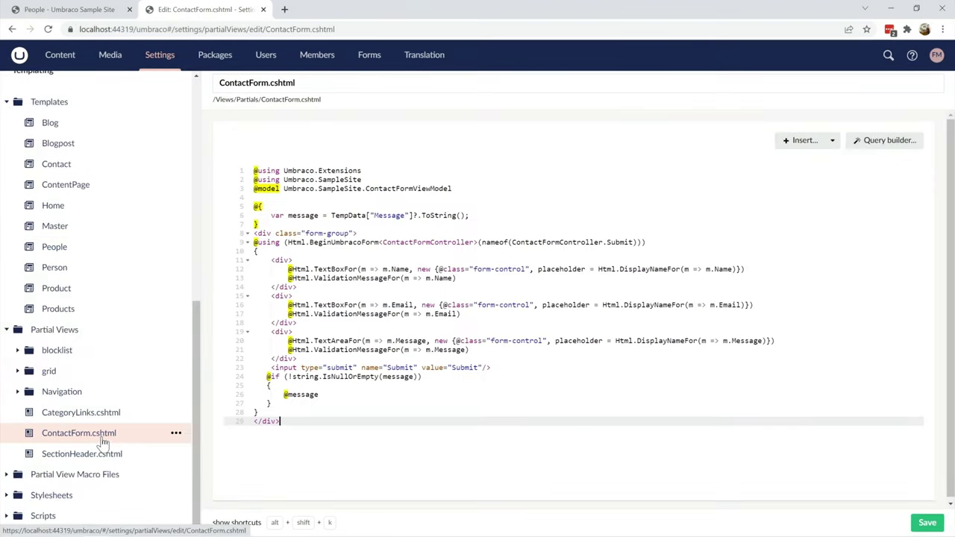
Step: View the SectionHeader, CategoryLinks, TopNavigation and SubNavigation partial views
left_click(104, 454)
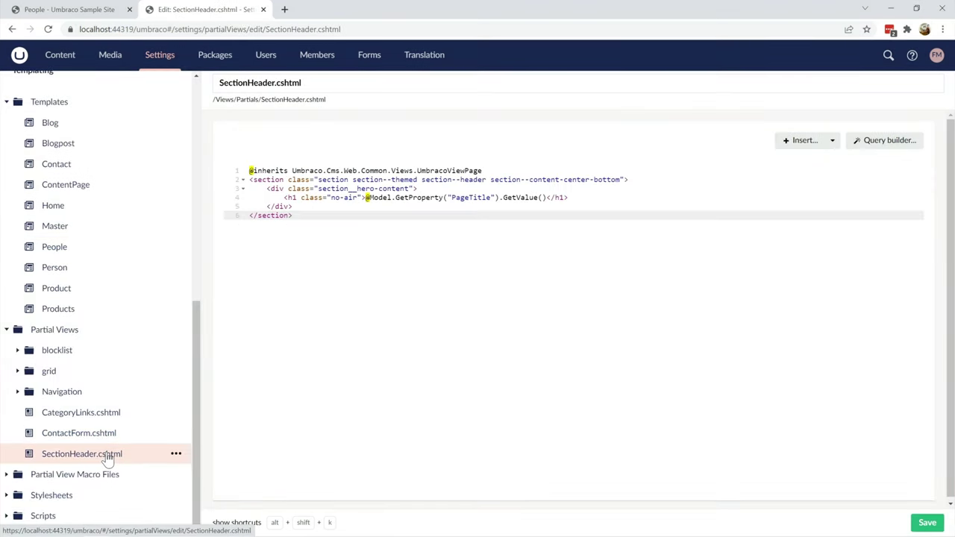
left_click(83, 415)
left_click(17, 392)
left_click(90, 434)
left_click(90, 414)
scroll(11, 457, "down", 1)
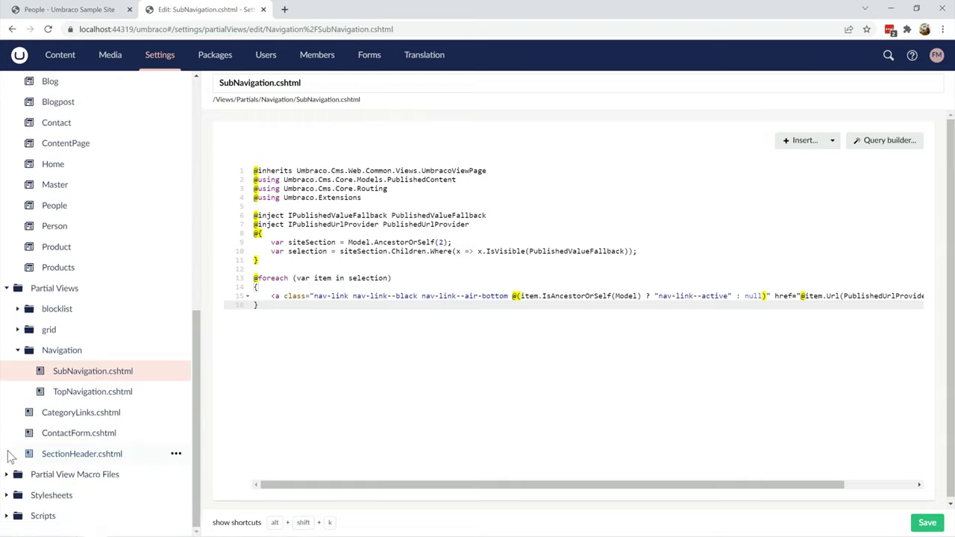
left_click(7, 474)
Step: View the FeaturedProducts and LatestBlogposts macro partials and the umbraco-starterkit-style.css stylesheet
left_click(82, 453)
left_click(82, 473)
left_click(7, 432)
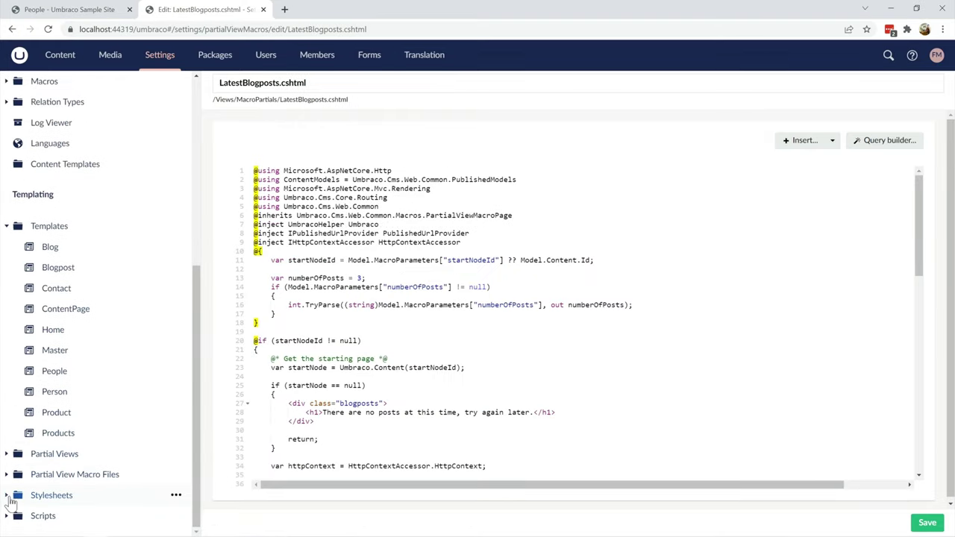
left_click(7, 495)
scroll(198, 394, "down", 1)
left_click(82, 495)
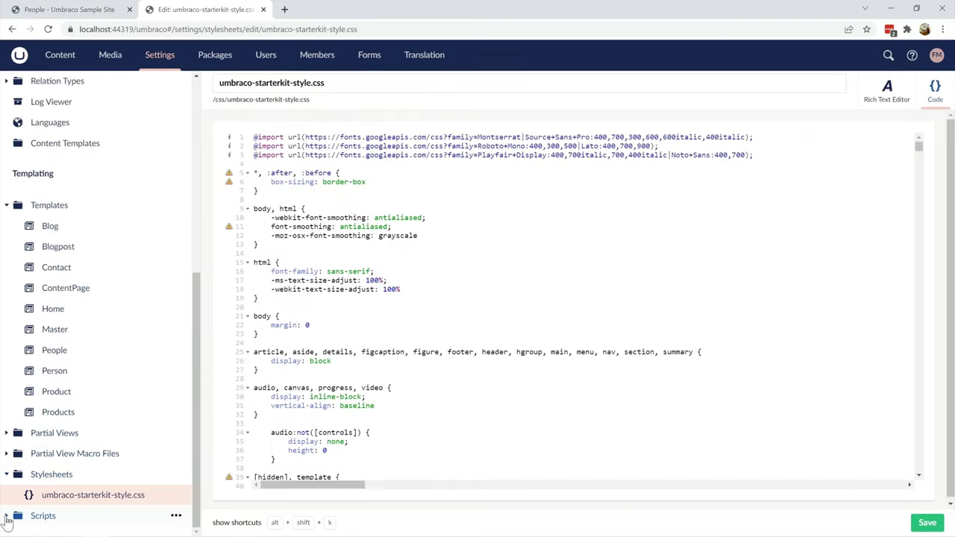
Step: Read through the umbraco-starterkit-app.js script from the Scripts folder
left_click(7, 516)
scroll(179, 455, "down", 1)
left_click(106, 520)
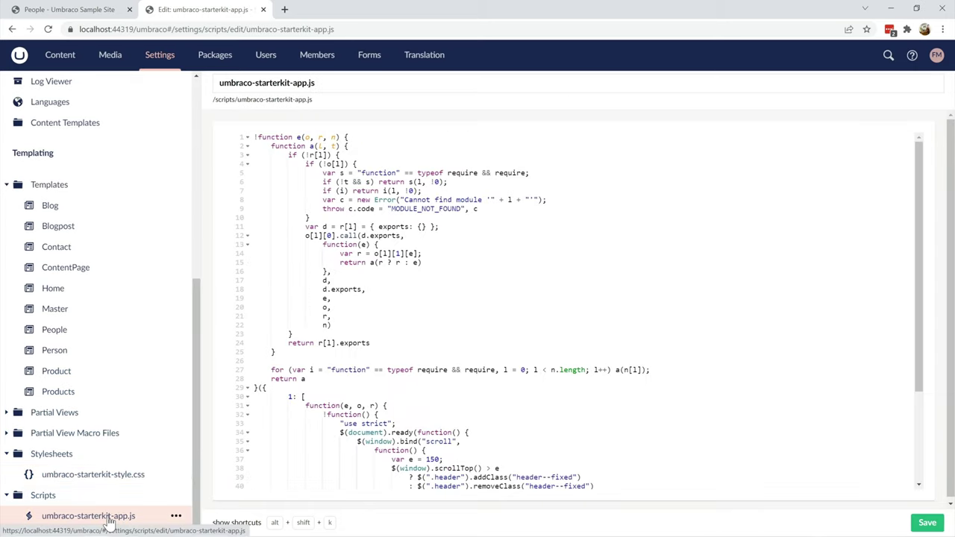
scroll(923, 315, "down", 3)
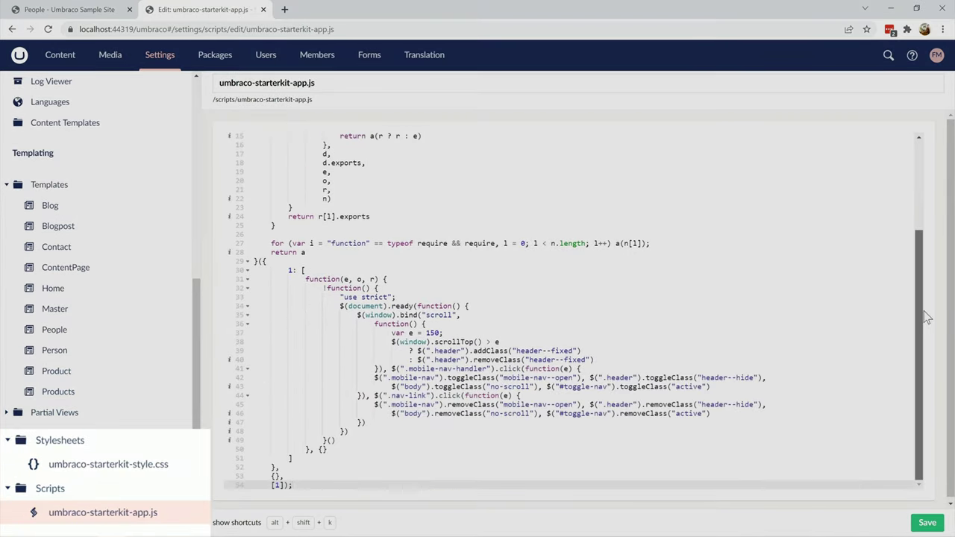
scroll(924, 312, "up", 3)
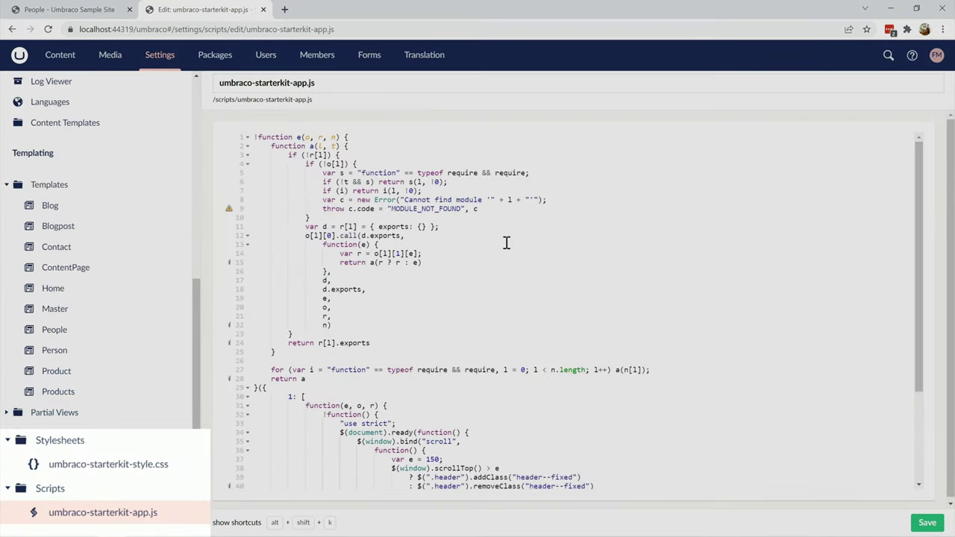
scroll(92, 412, "up", 1)
scroll(92, 412, "up", 1)
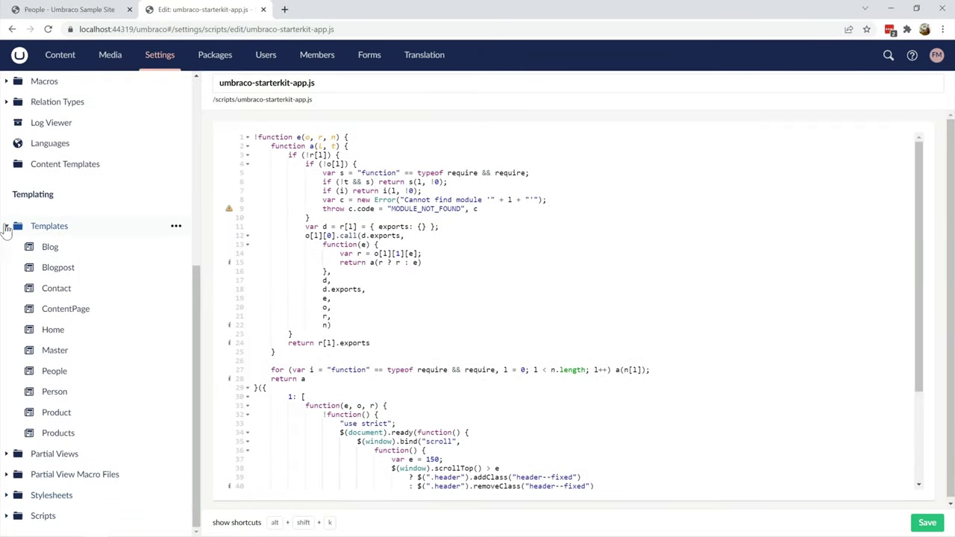
scroll(198, 326, "up", 5)
left_click(7, 123)
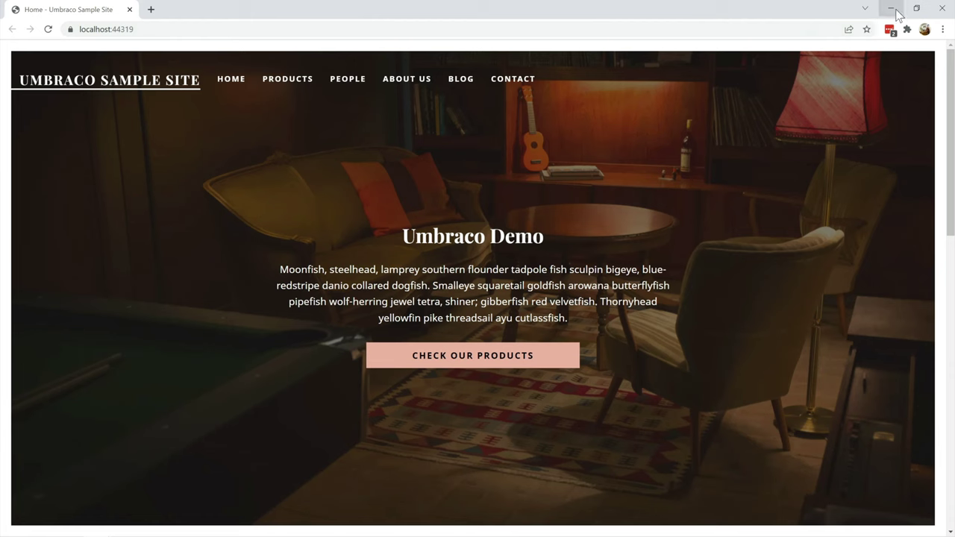
Step: Switch to Visual Studio and open Blog, Blogpost, contact and contentPage .cshtml from the Views folder
left_click(890, 9)
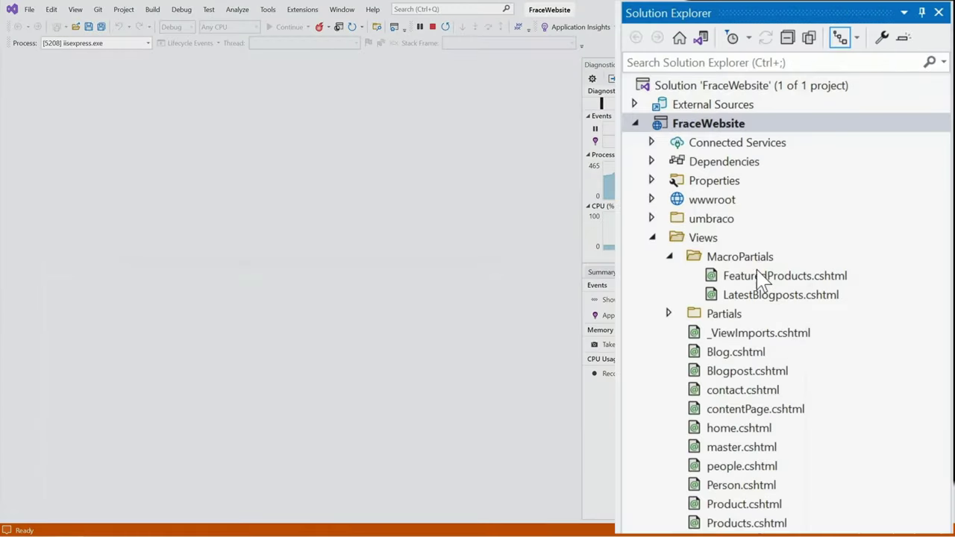
left_click(741, 354)
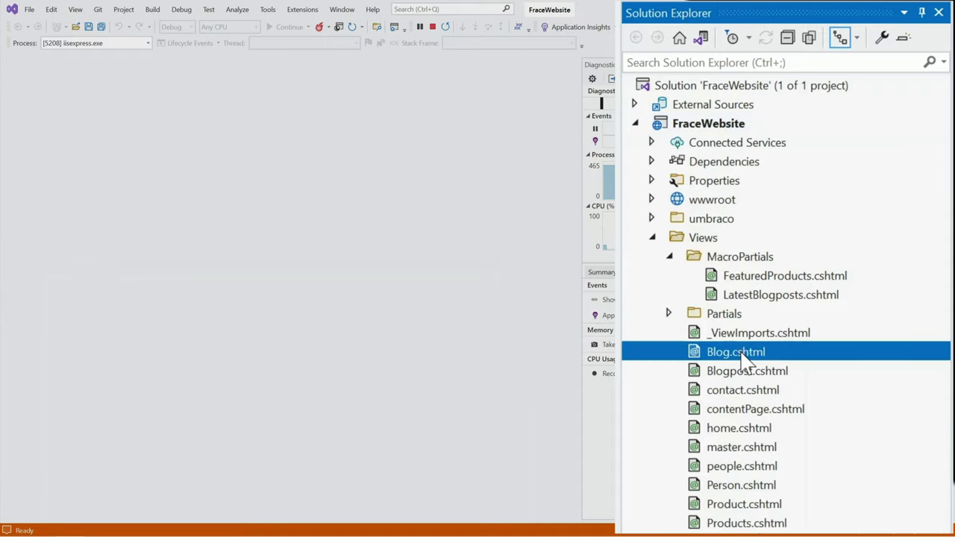
double_click(736, 352)
double_click(747, 371)
double_click(742, 389)
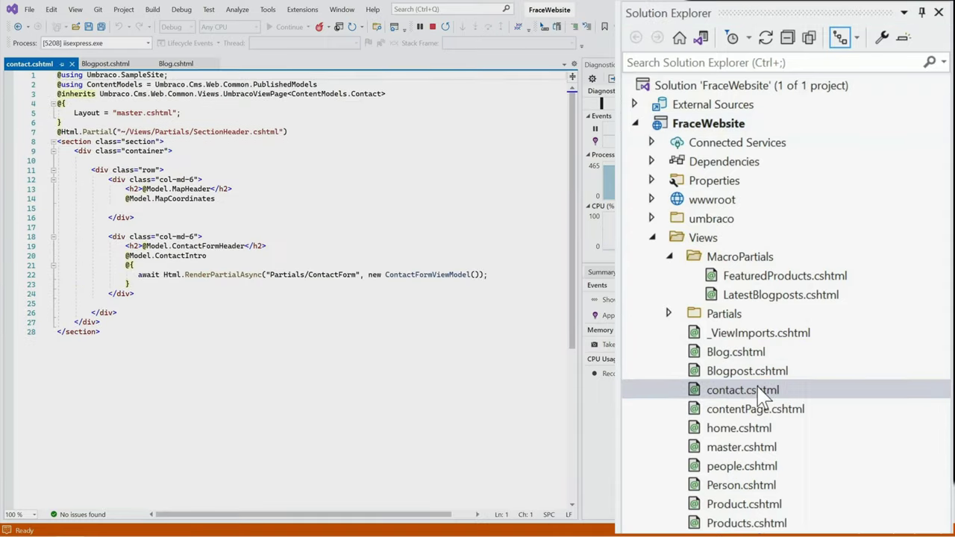
double_click(755, 408)
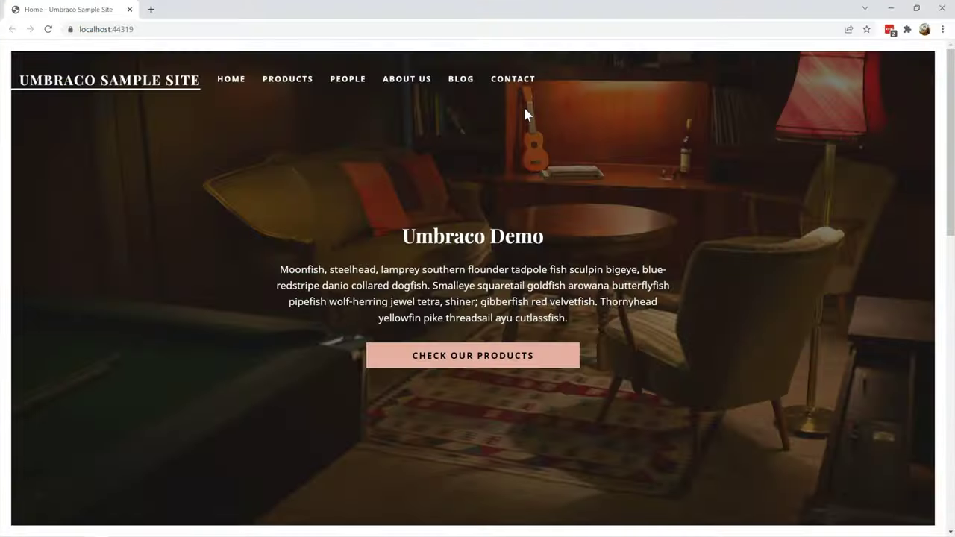